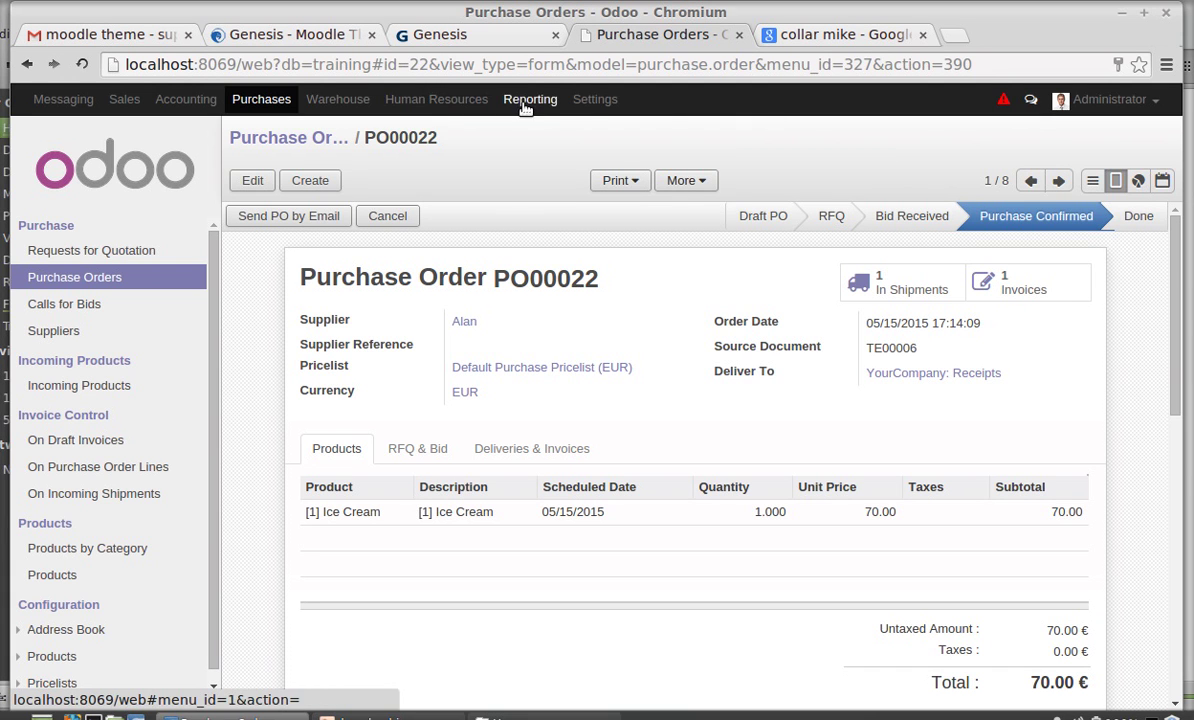
# Review all local modules matching 'purchase' without the Apps filter, then go to Requests for Quotation.
pyautogui.click(591, 104)
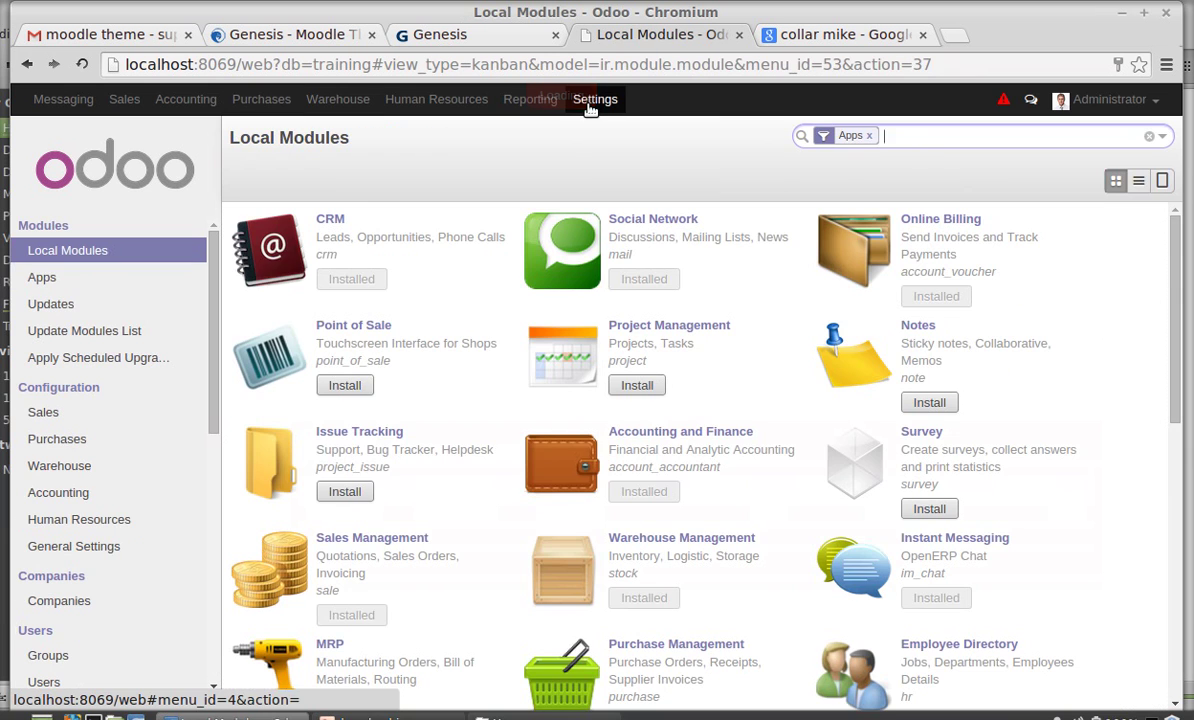
pyautogui.write('p')
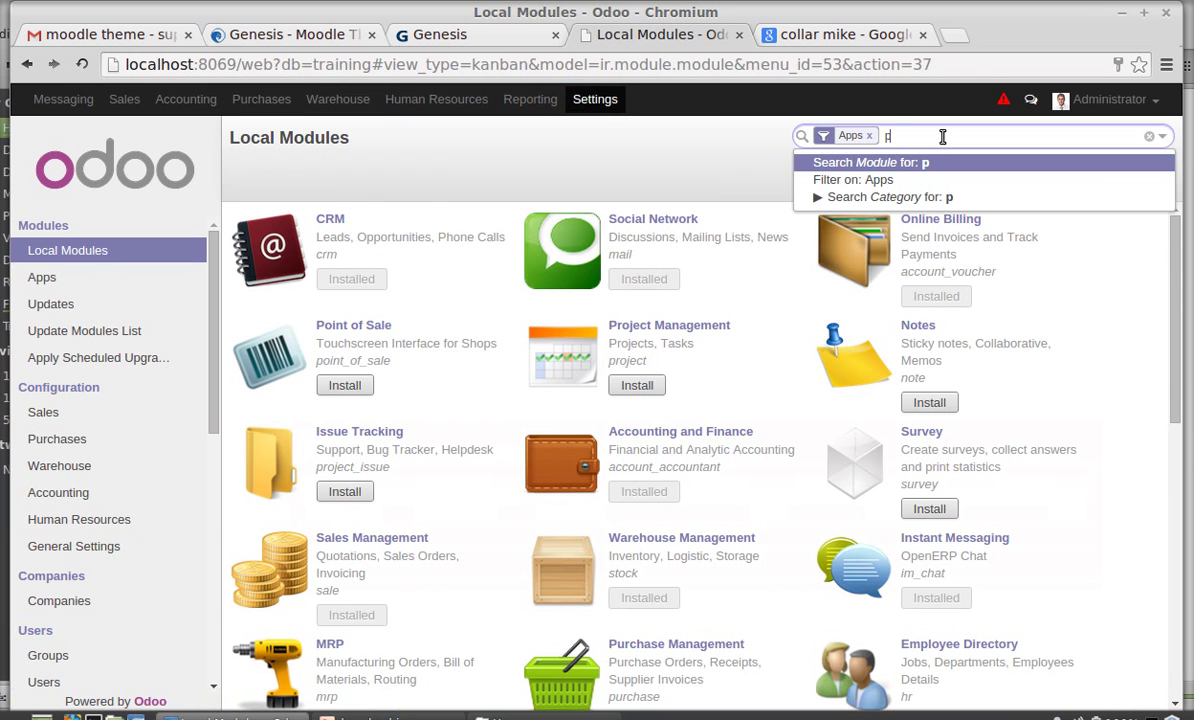
pyautogui.write('urchase')
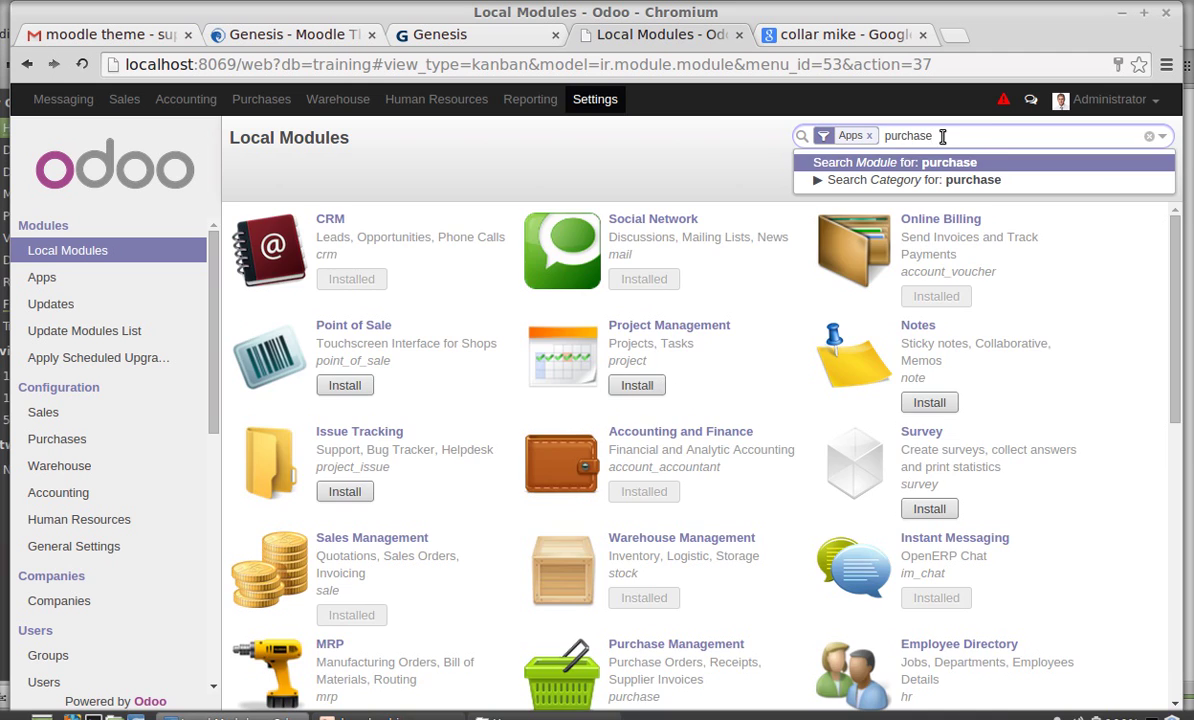
pyautogui.press('Return')
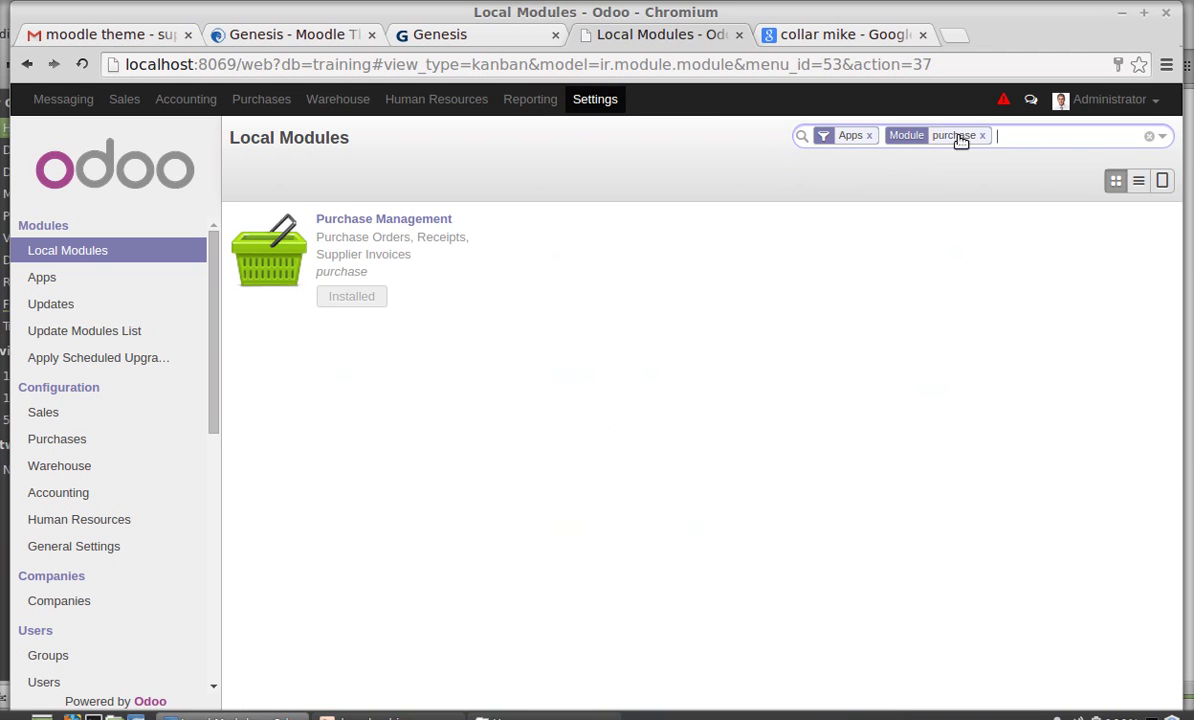
pyautogui.click(869, 135)
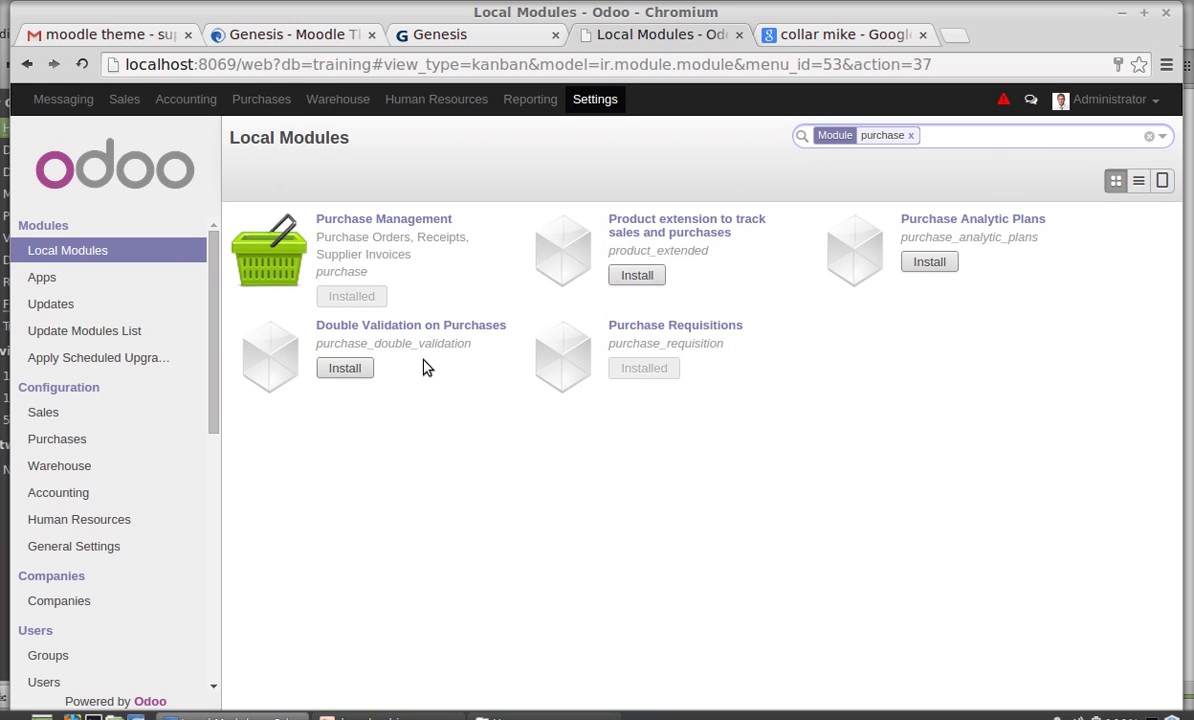
pyautogui.click(270, 97)
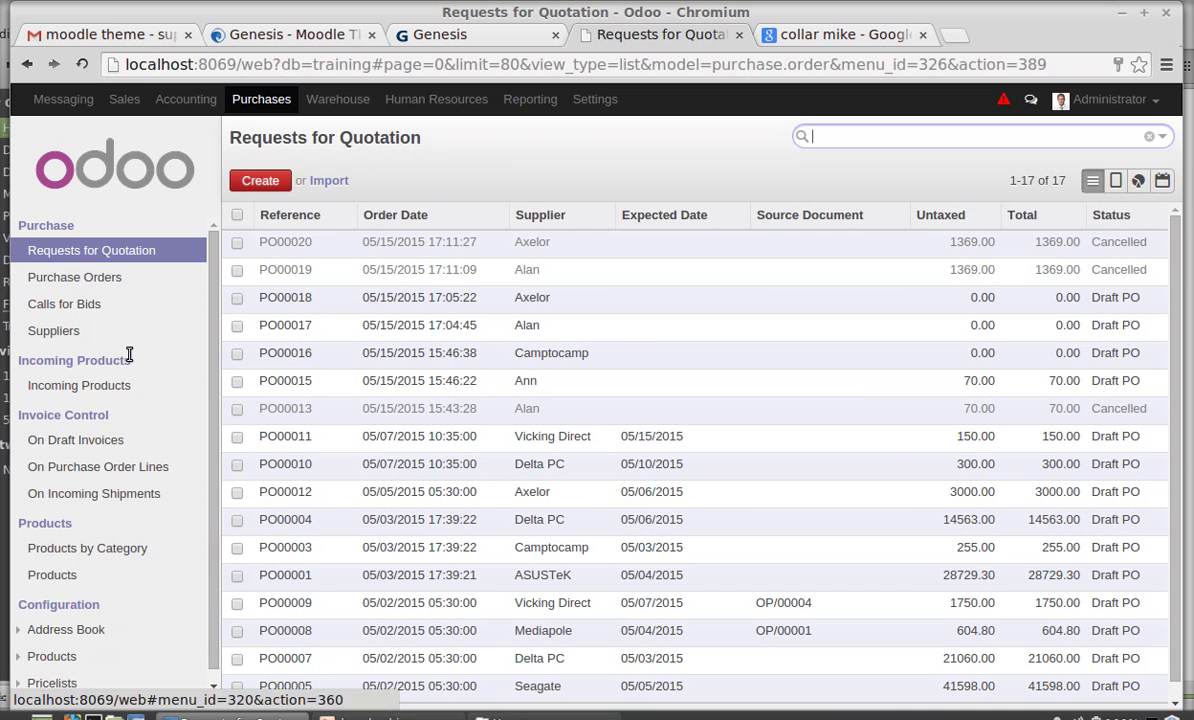
# Show the Calls for Bids list from the Purchase sidebar.
pyautogui.click(88, 309)
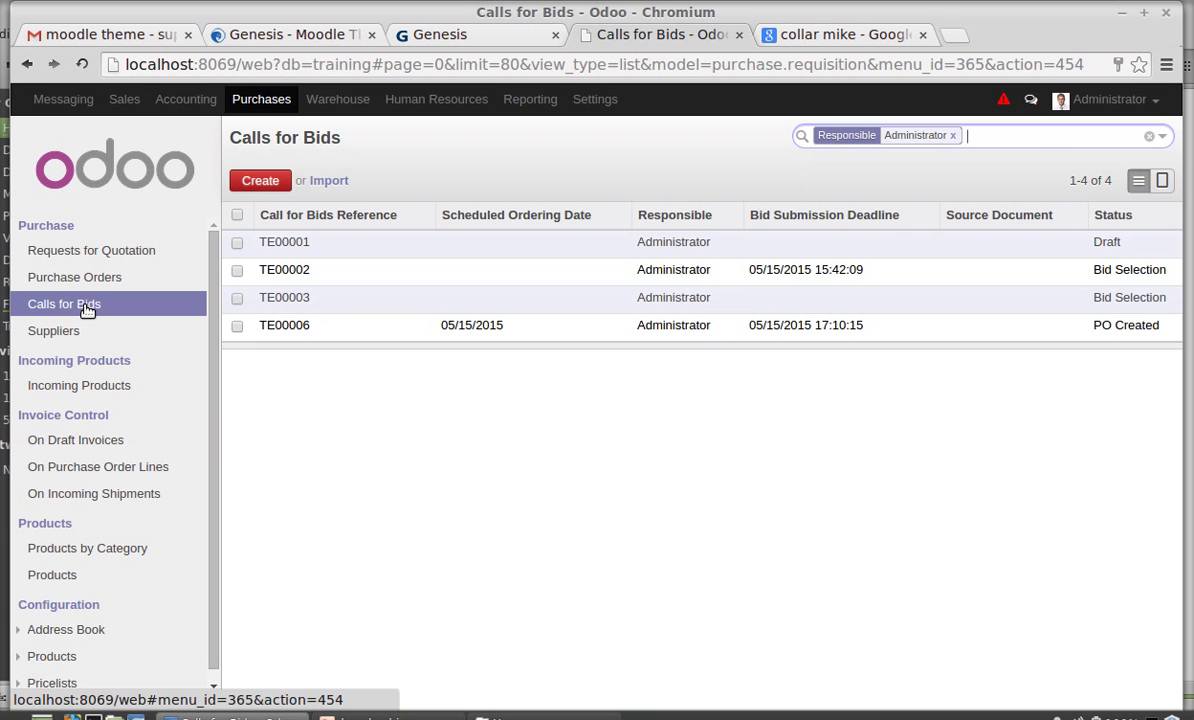
# Create a new call for bids with responsible Administrator and Select multiple RFQ bid selection.
pyautogui.click(255, 190)
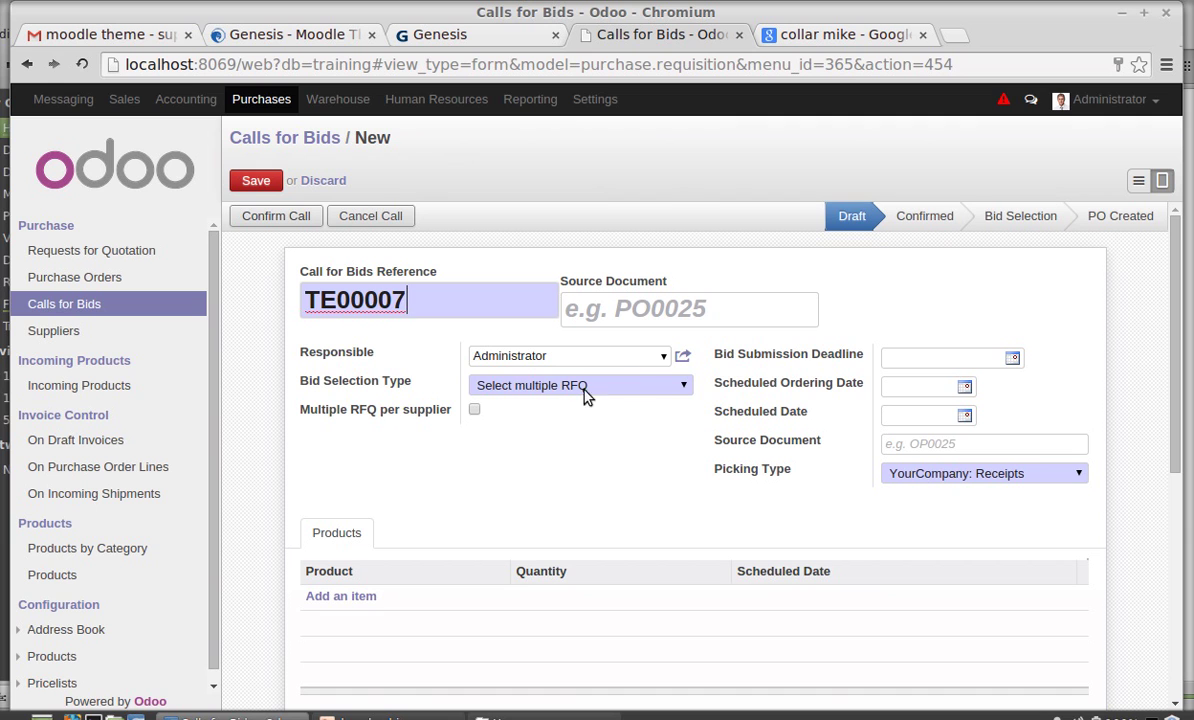
pyautogui.click(666, 357)
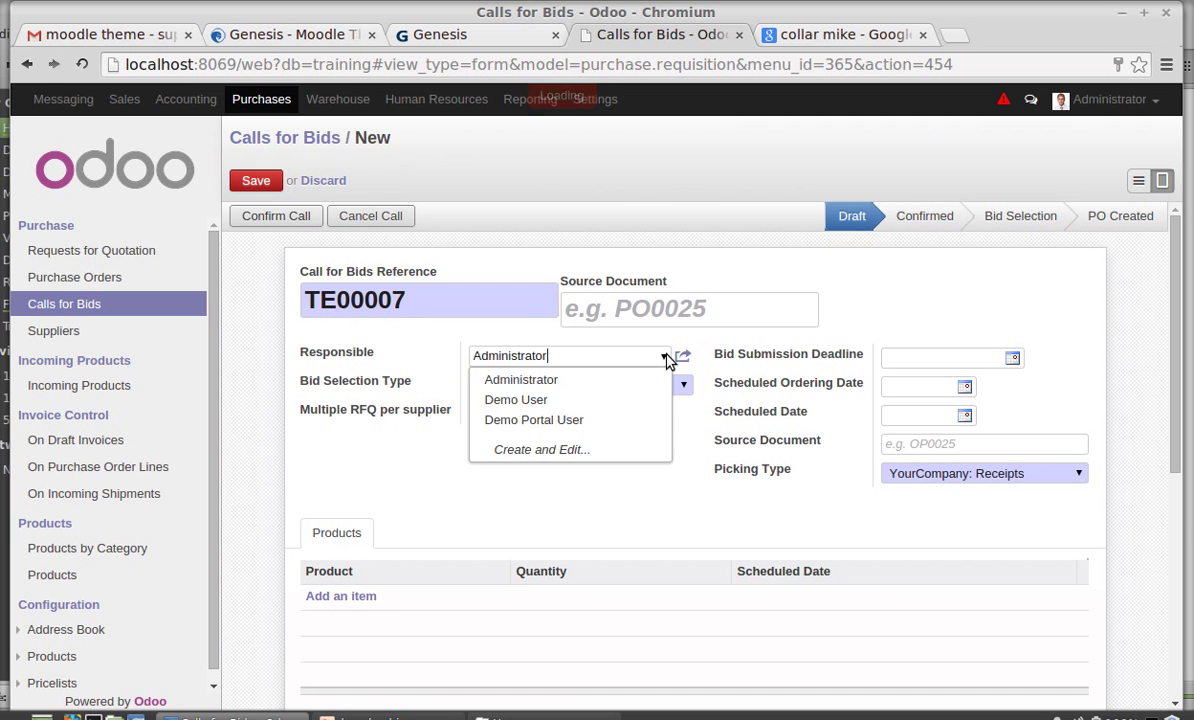
pyautogui.click(550, 381)
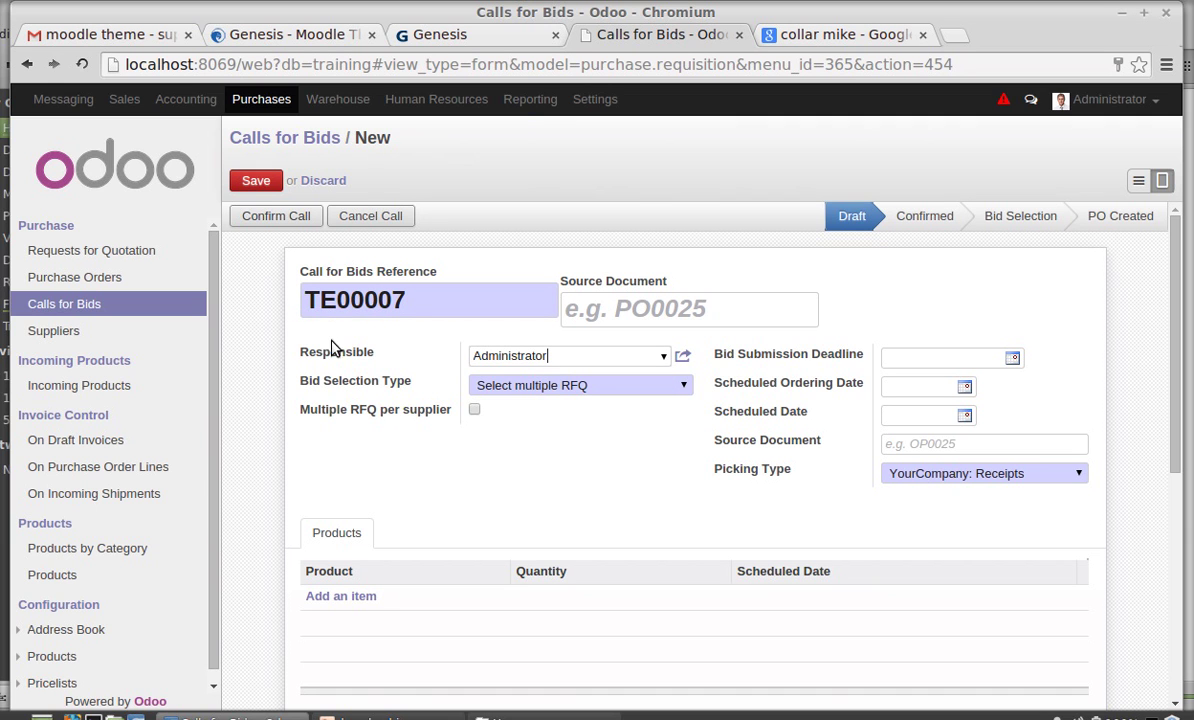
pyautogui.click(670, 386)
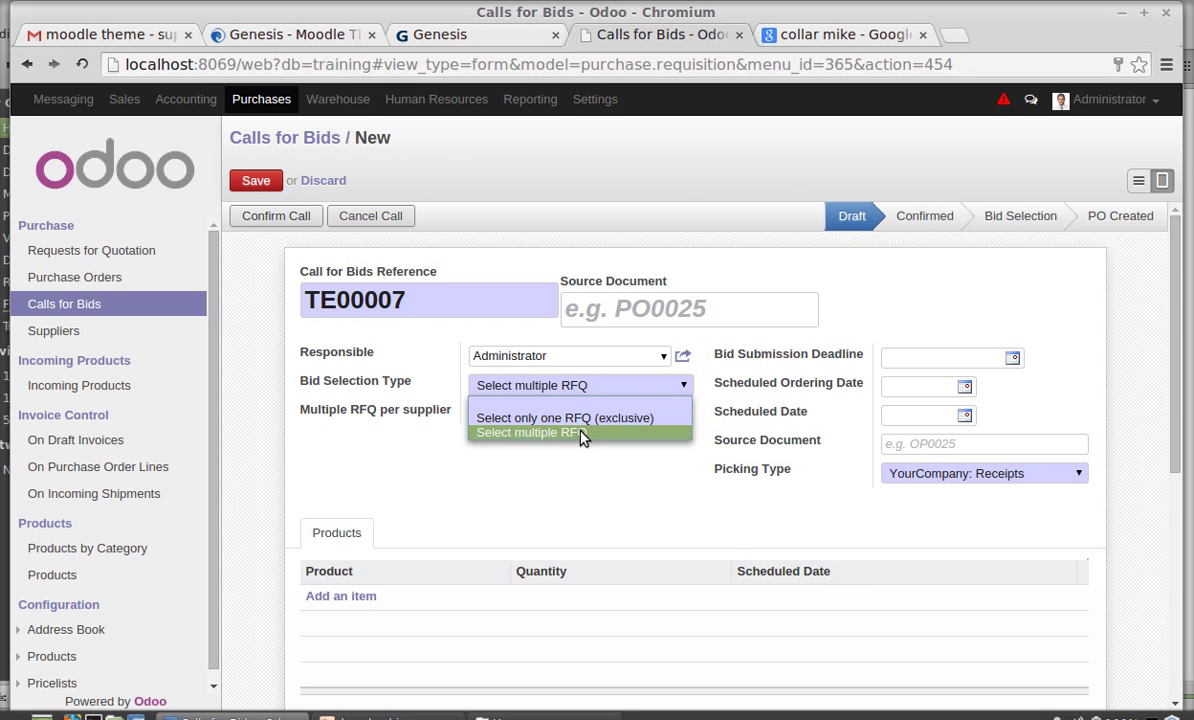
pyautogui.click(582, 434)
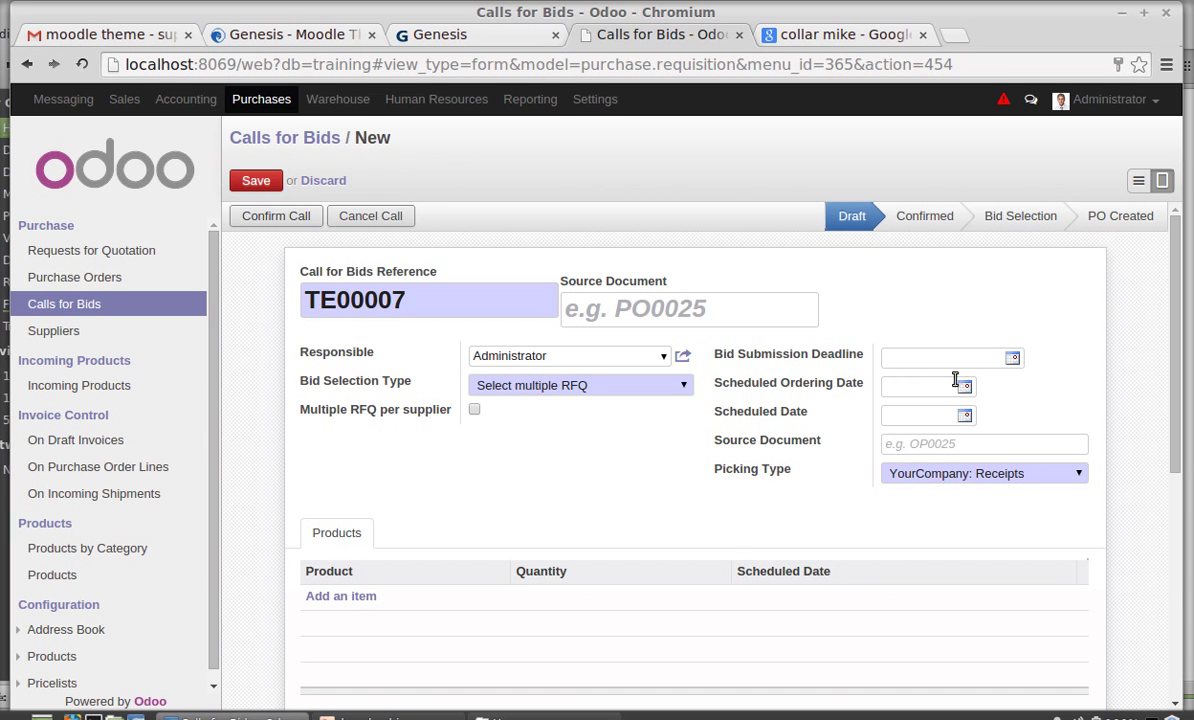
# Set the bid submission deadline, scheduled ordering date and scheduled date to 05/15/2015.
pyautogui.click(1015, 362)
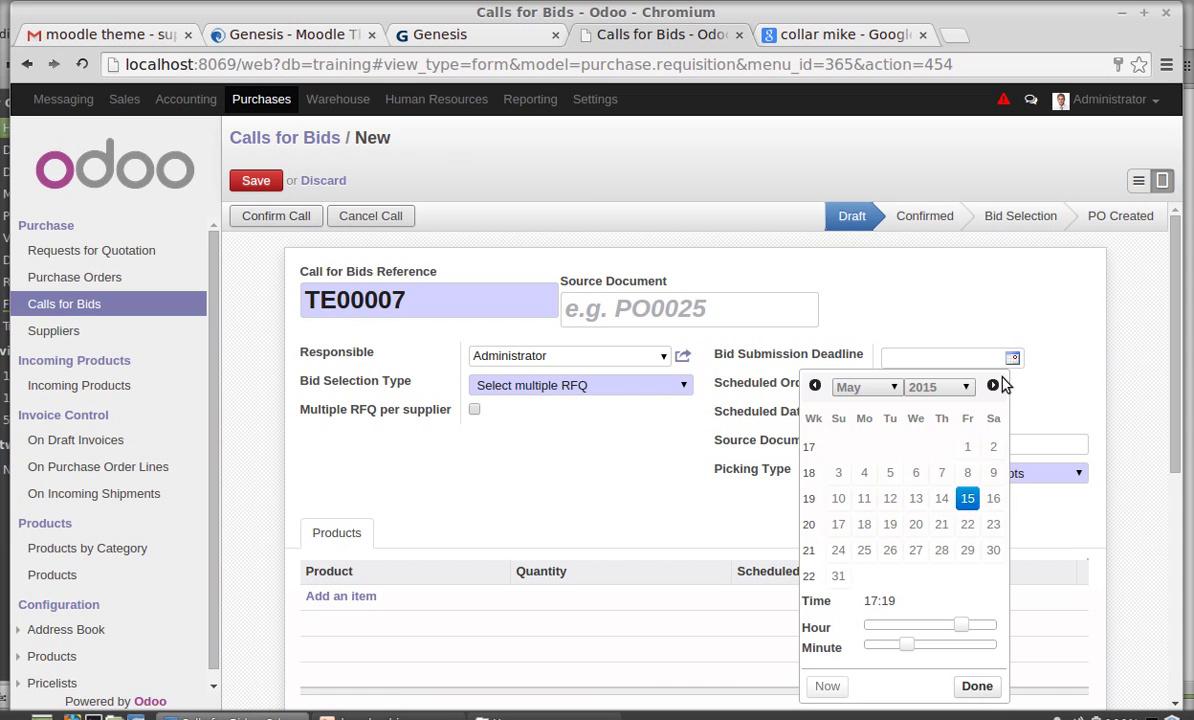
pyautogui.click(965, 503)
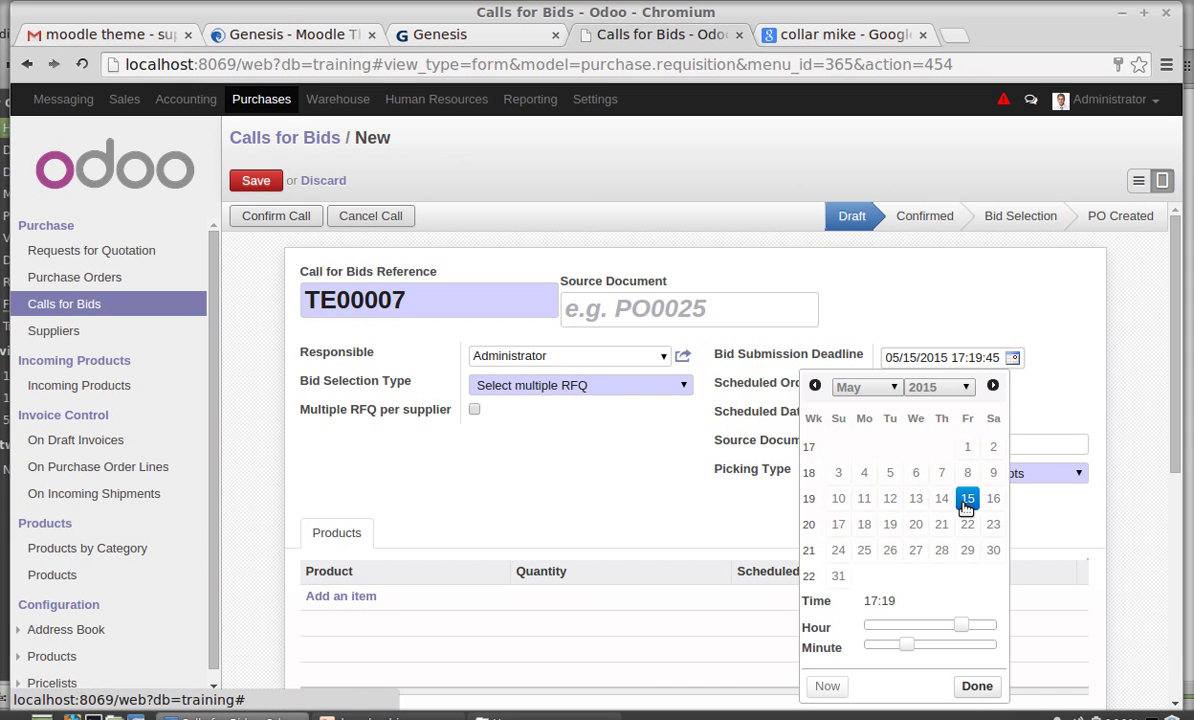
pyautogui.click(1066, 413)
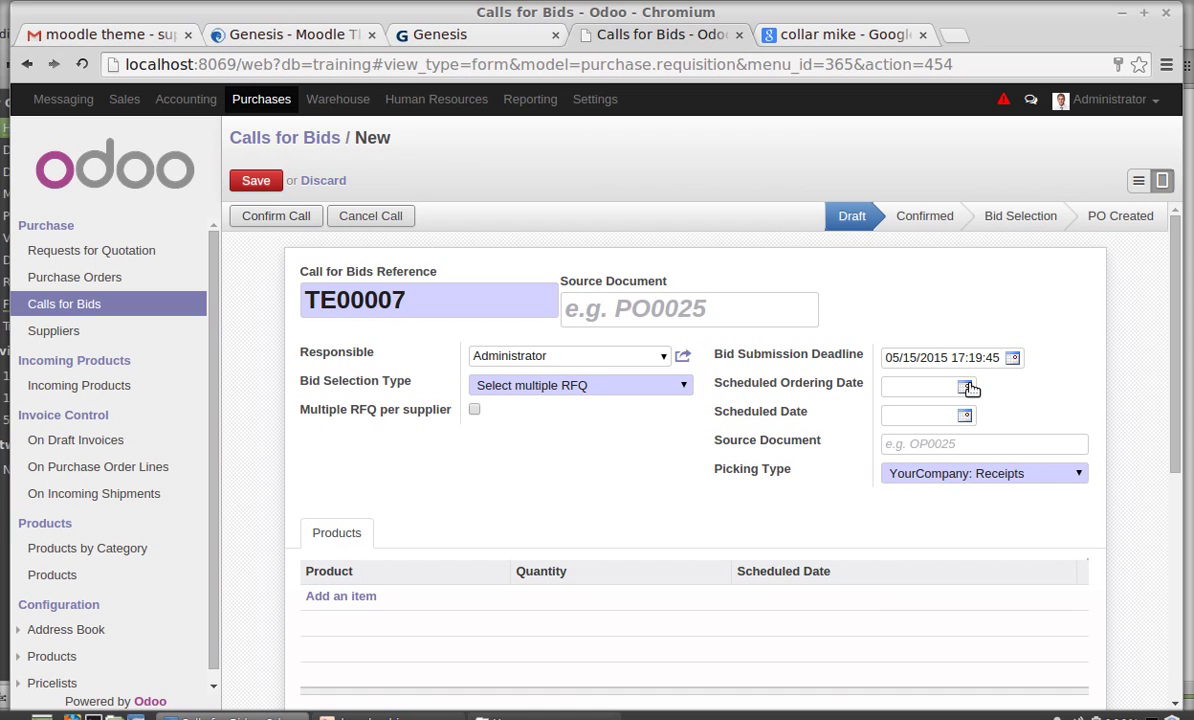
pyautogui.click(966, 387)
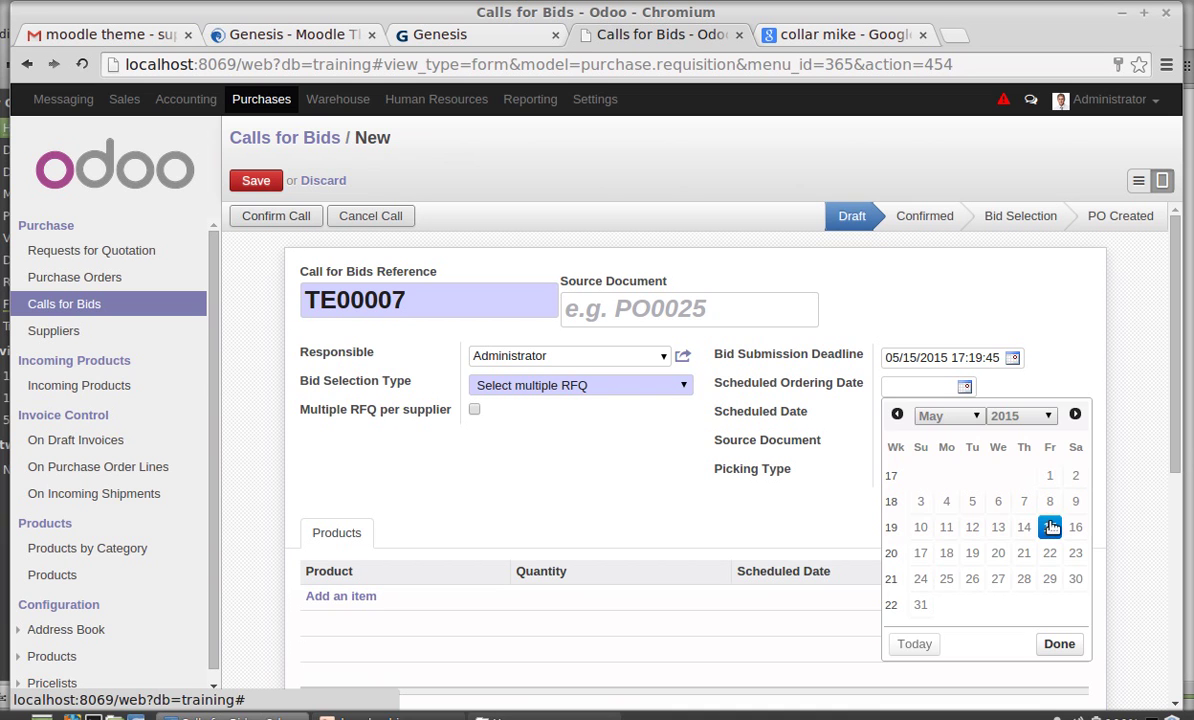
pyautogui.click(1050, 527)
pyautogui.click(965, 418)
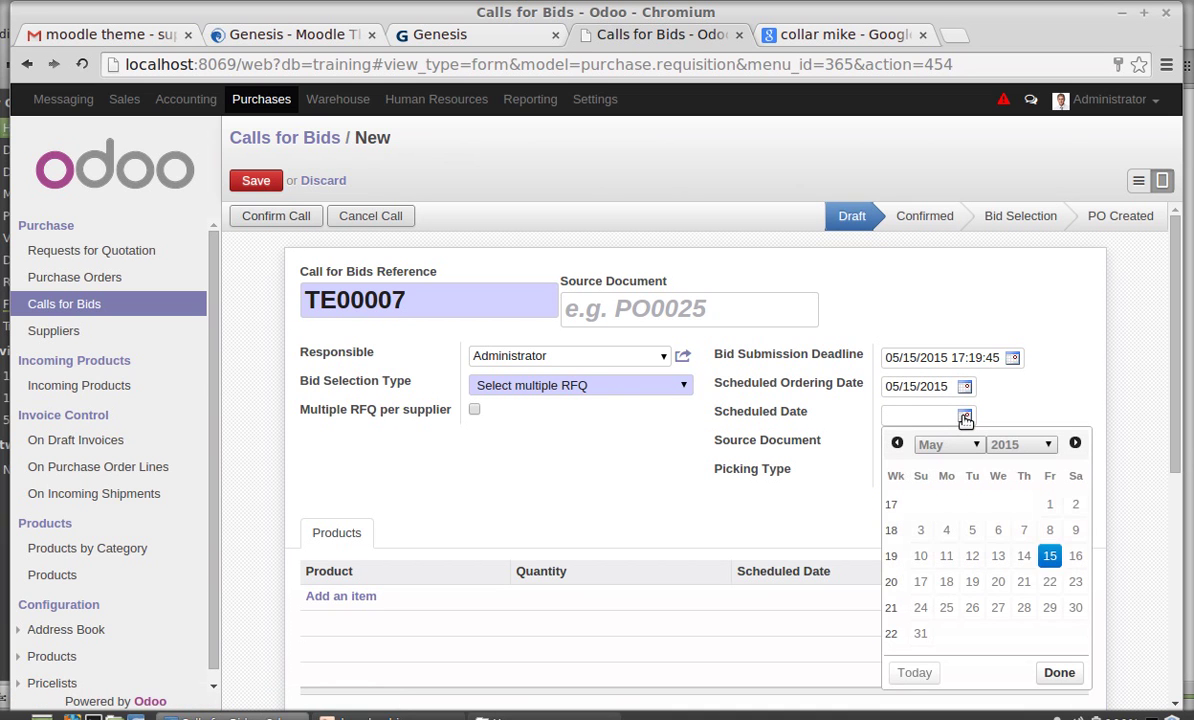
pyautogui.click(1050, 558)
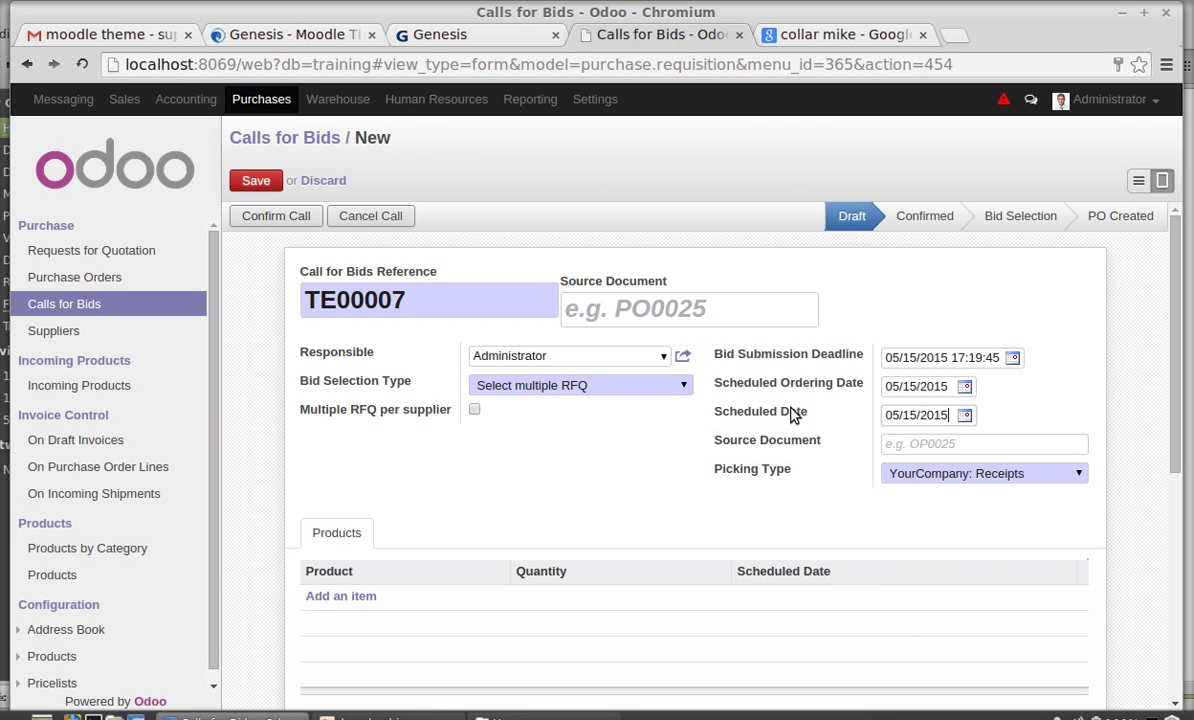
# Set the picking type to YourCompany: Receipts.
pyautogui.moveTo(737, 427)
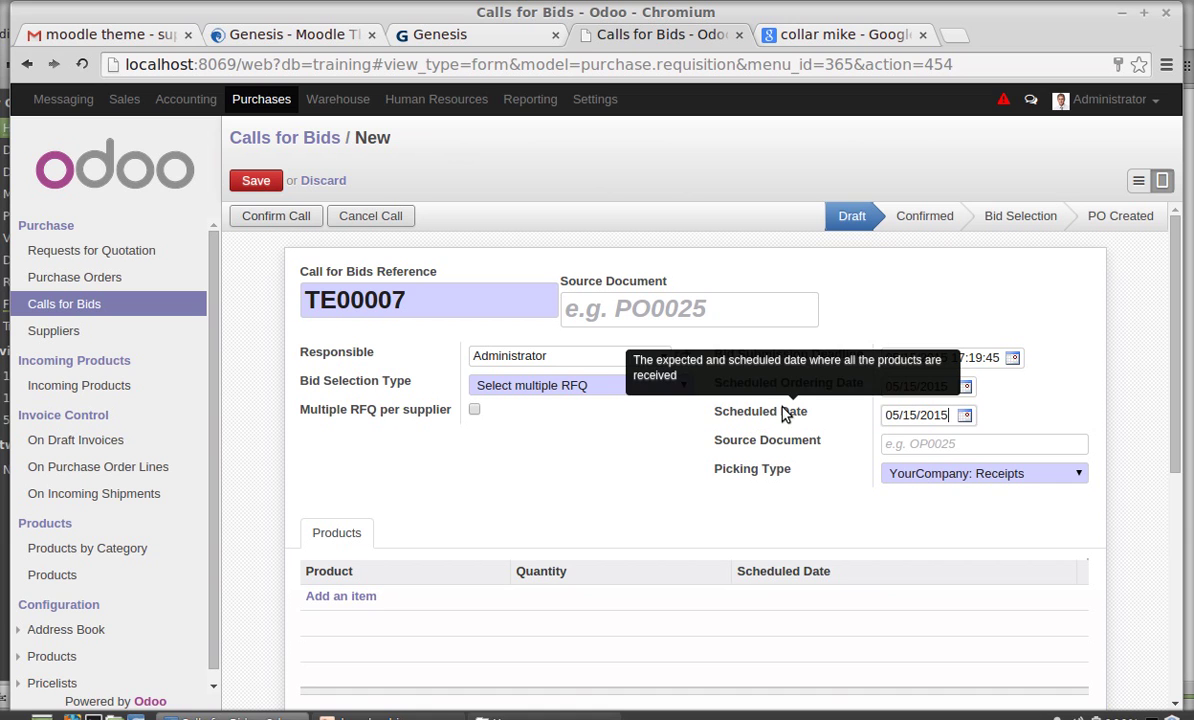
pyautogui.click(935, 440)
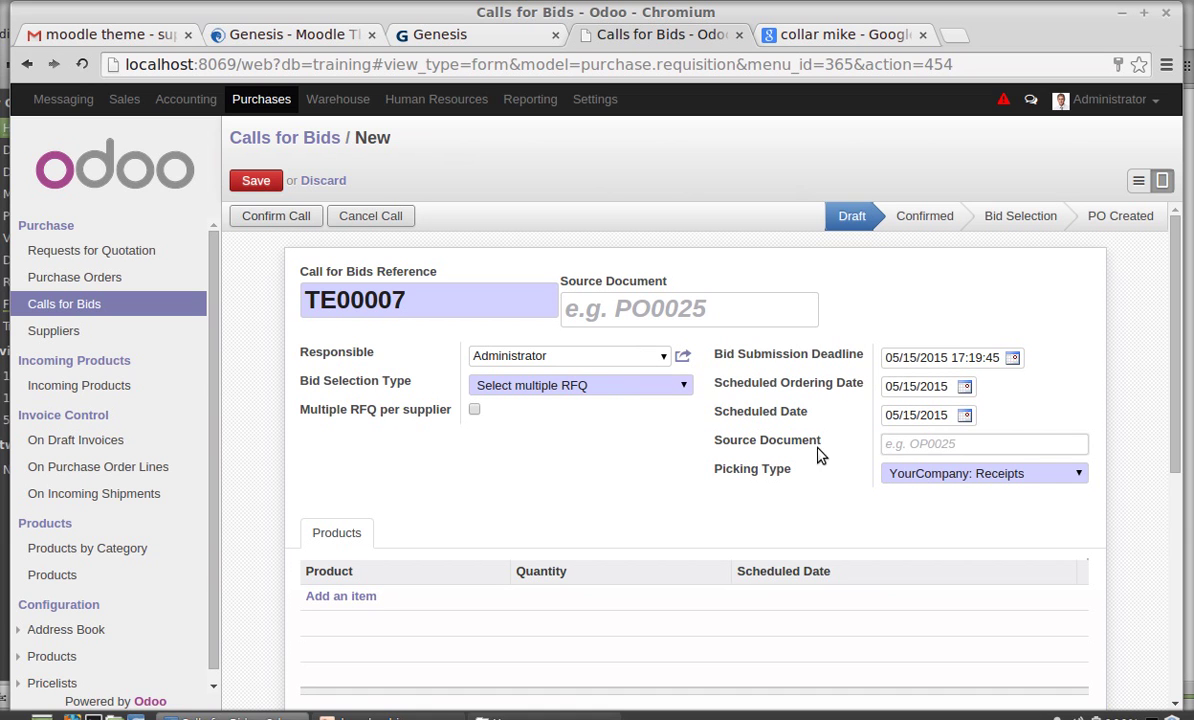
pyautogui.click(1047, 477)
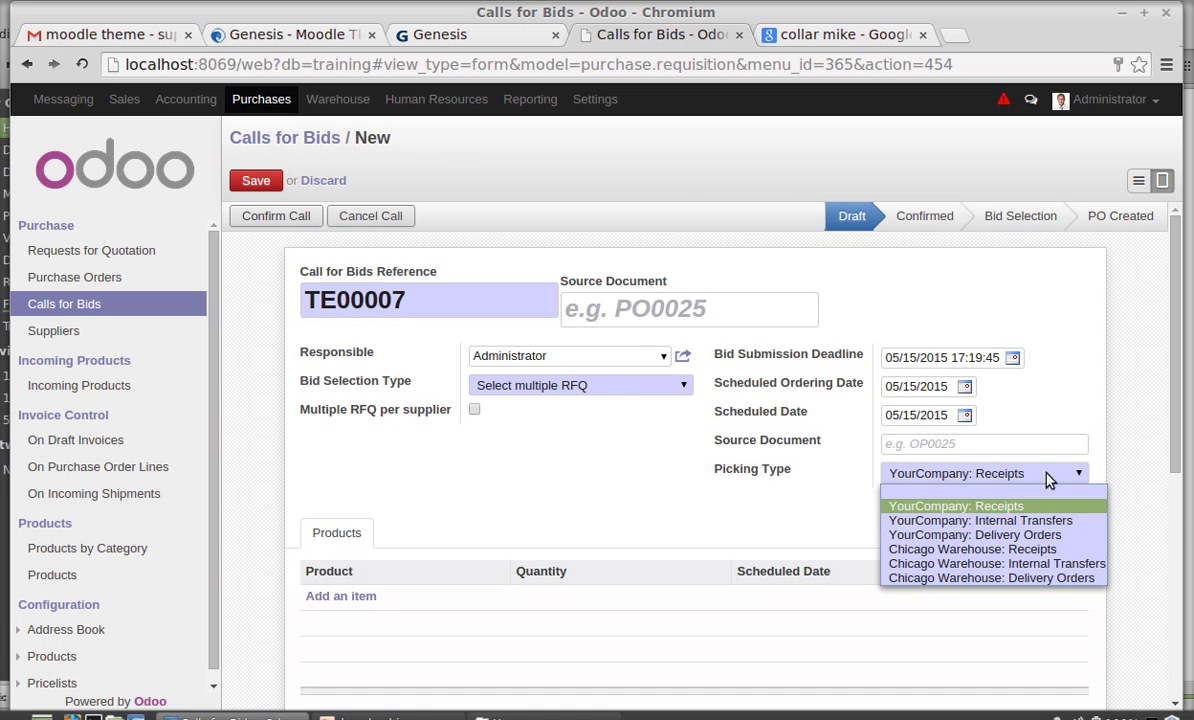
pyautogui.click(906, 520)
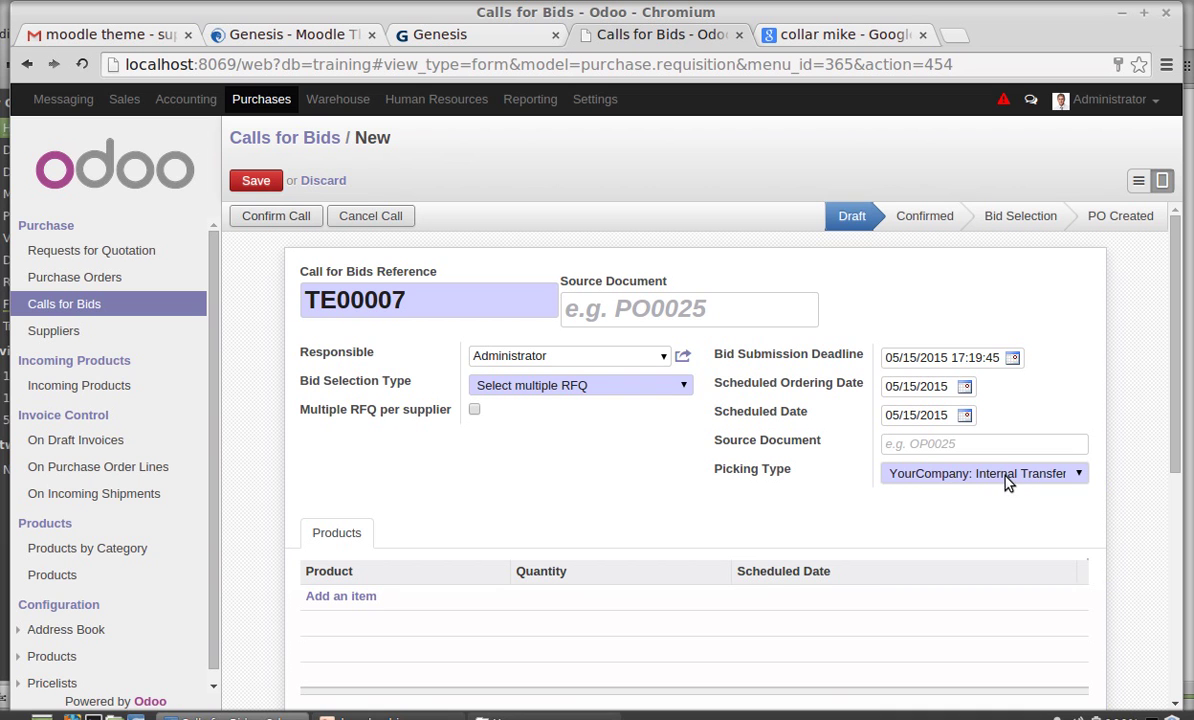
pyautogui.click(1006, 481)
pyautogui.click(890, 497)
# Add product lines [1] Ice Cream and [A1090] iMac, each at quantity 1.000.
pyautogui.scroll(-2, 515, 478)
pyautogui.click(366, 496)
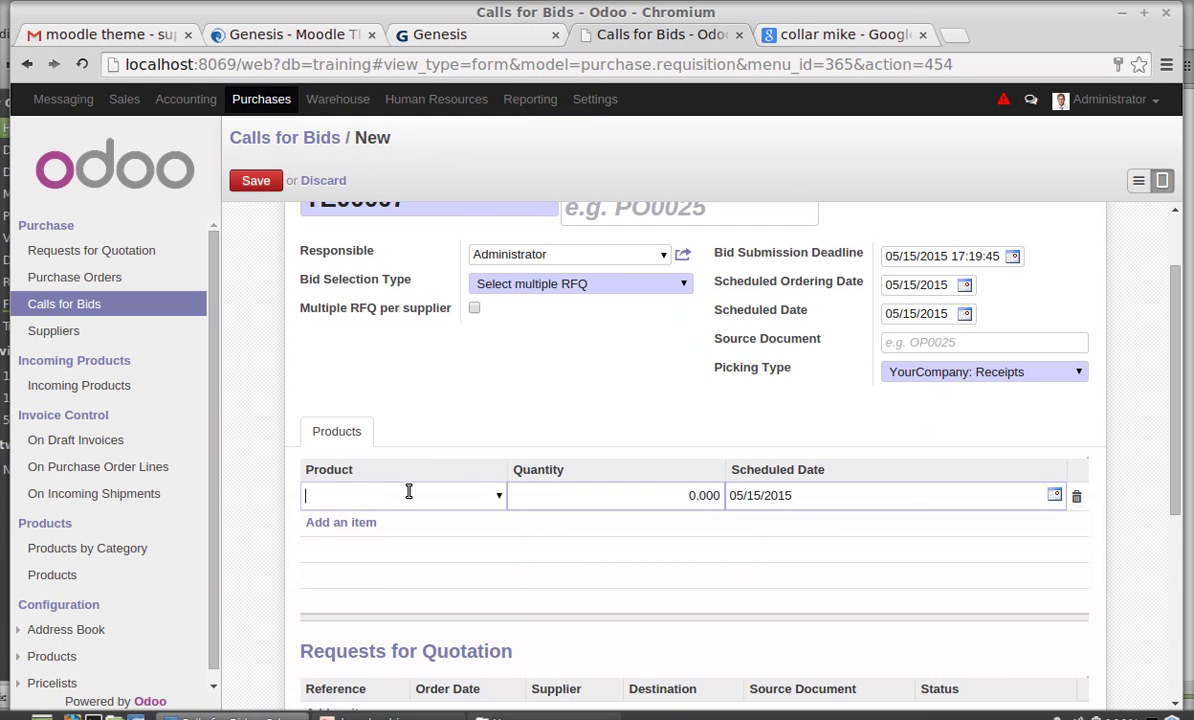
pyautogui.click(499, 495)
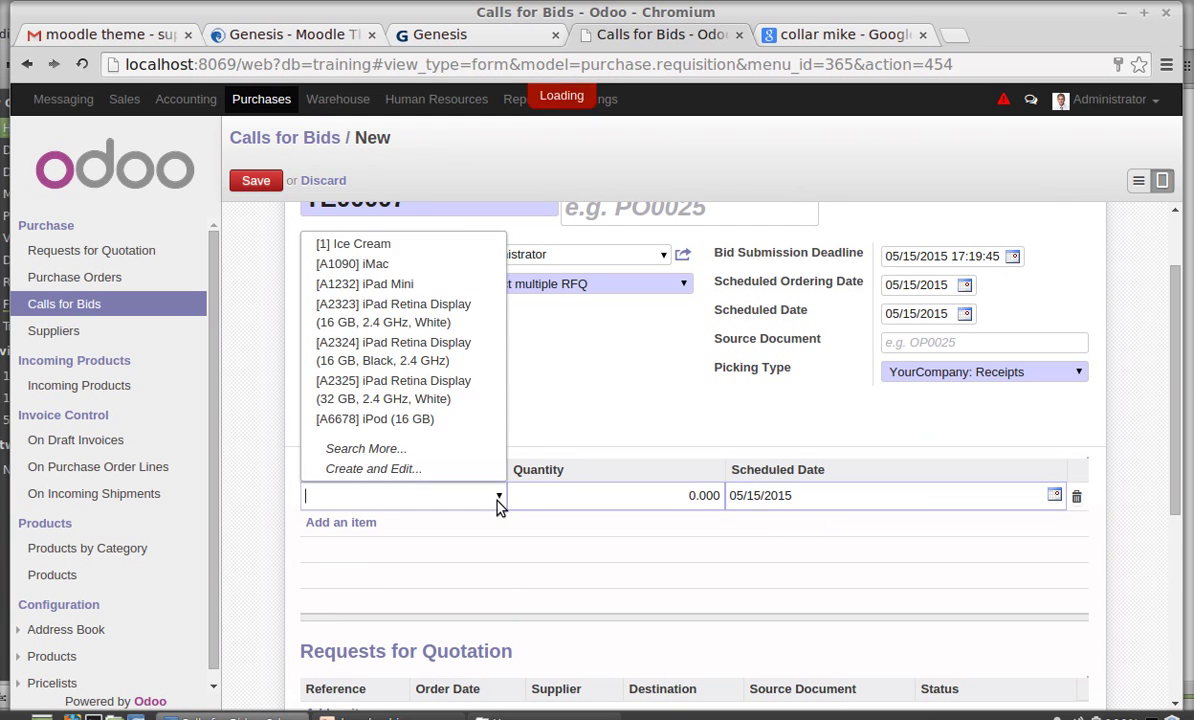
pyautogui.click(401, 245)
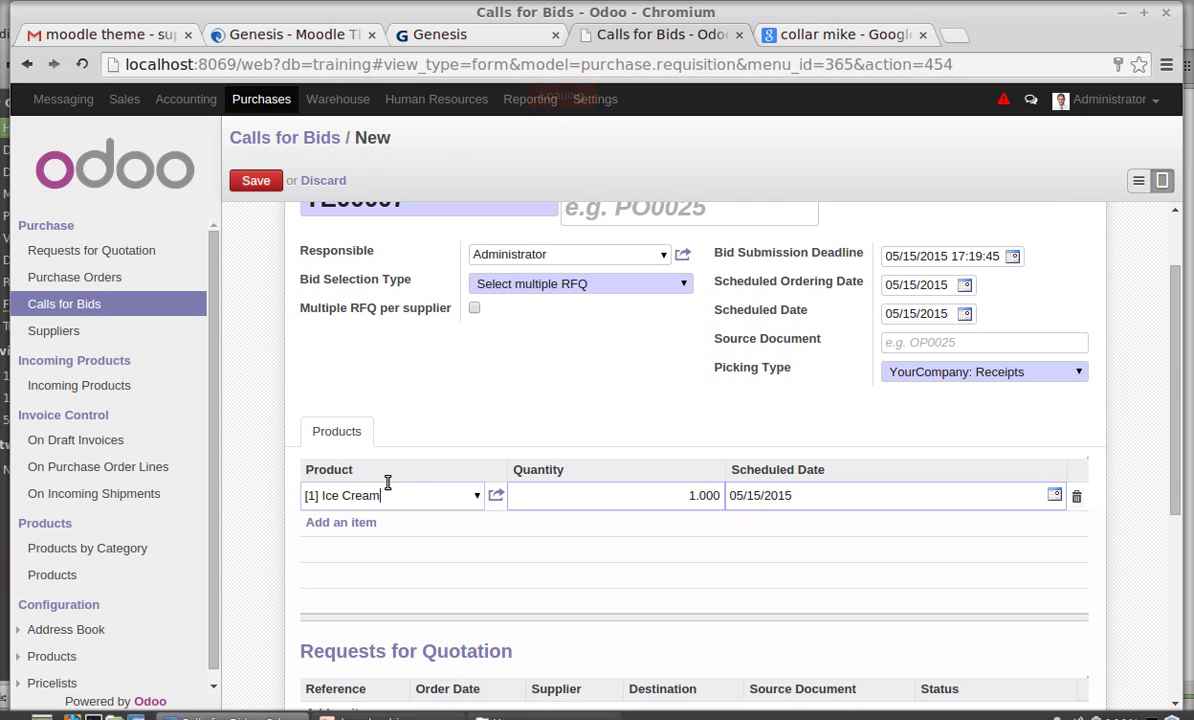
pyautogui.click(350, 523)
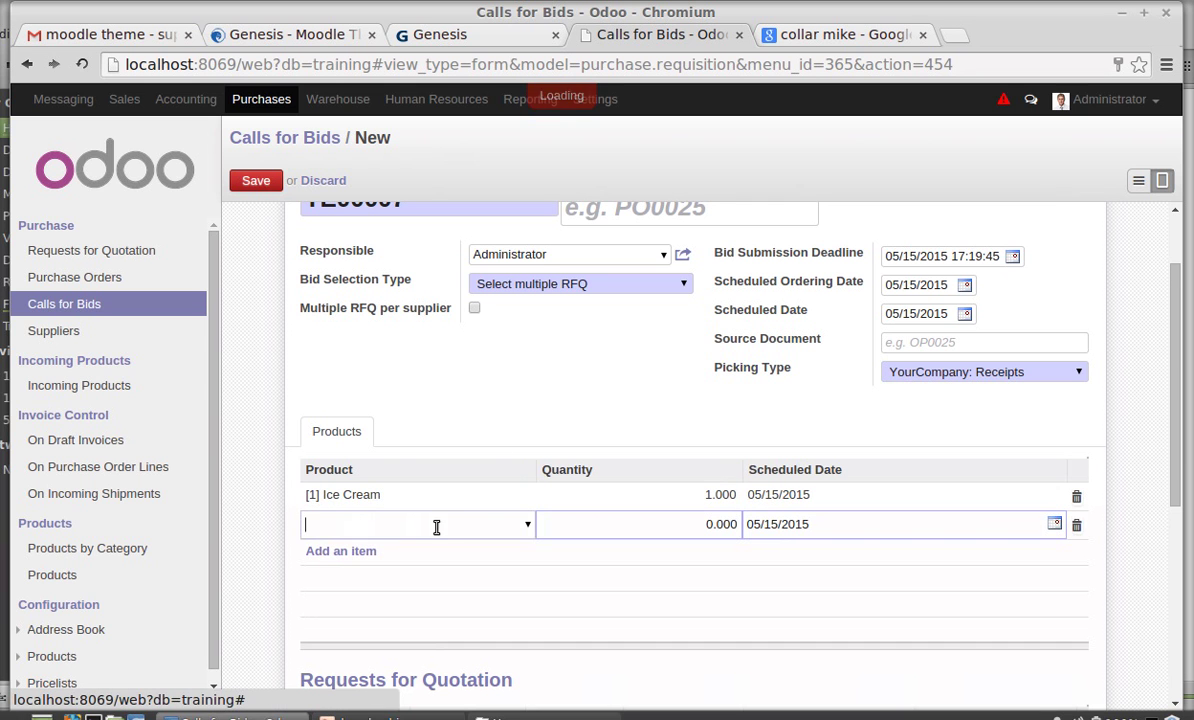
pyautogui.click(528, 524)
pyautogui.click(390, 292)
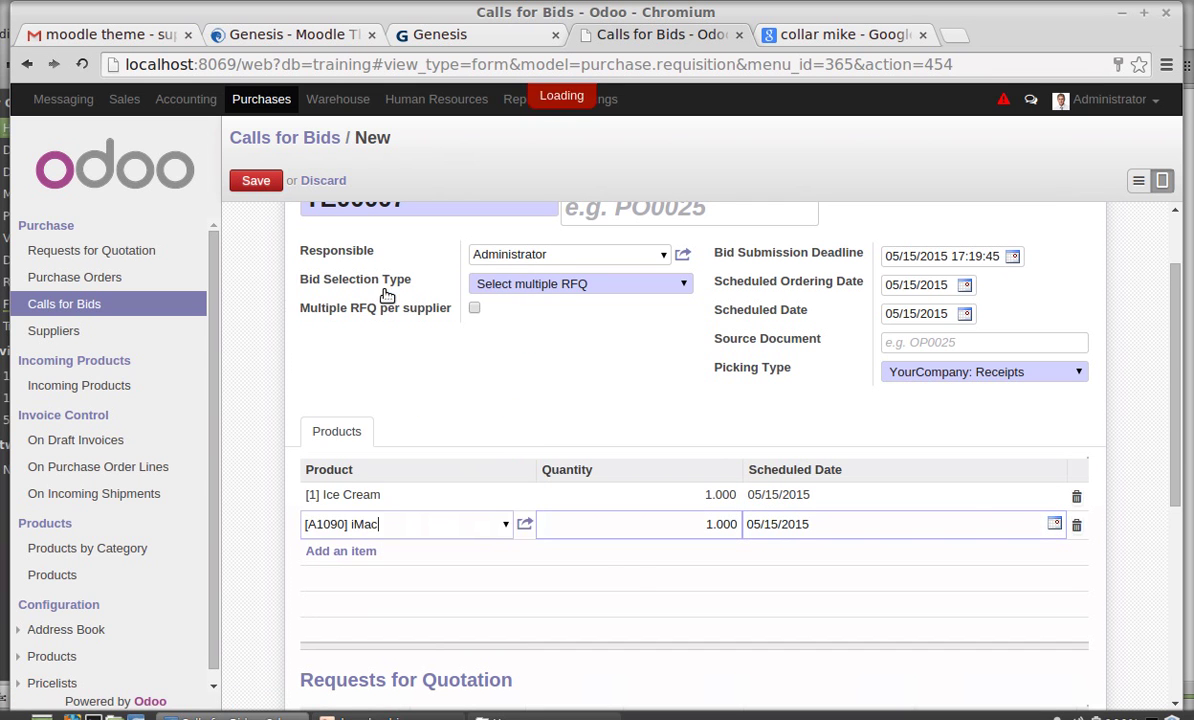
pyautogui.scroll(-2, 641, 569)
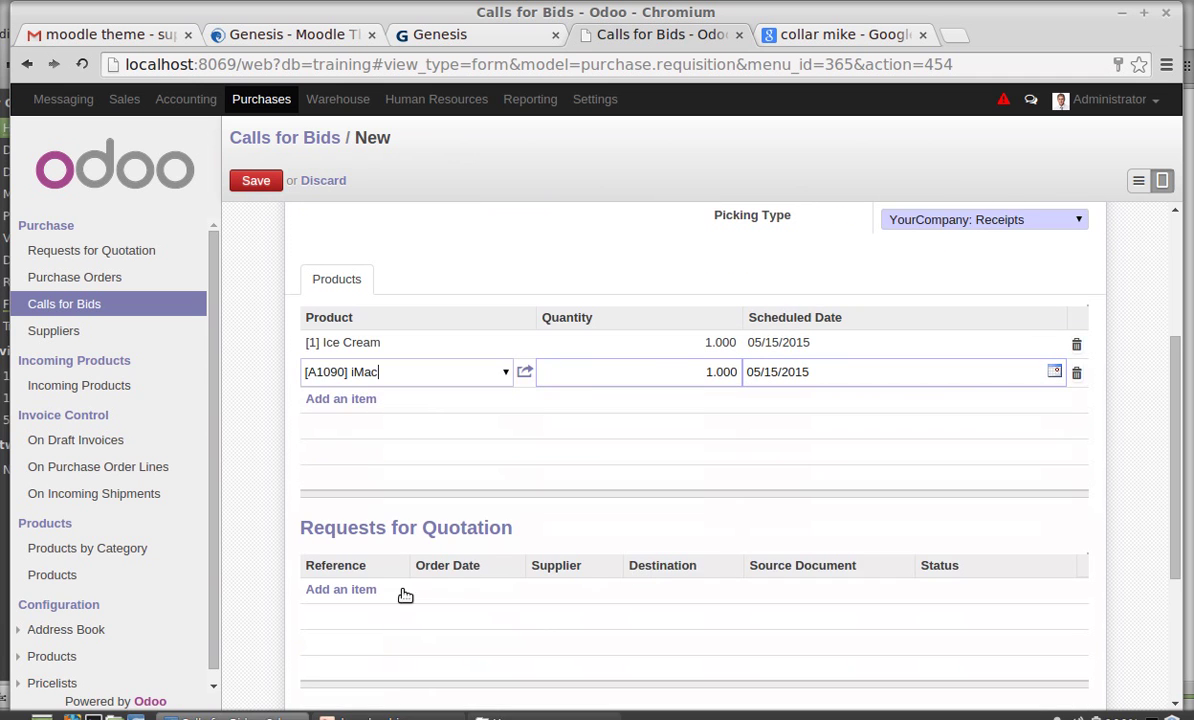
# Start an RFQ for the first listed supplier with [1] Ice Cream at 70.00 and [A1090] iMac at 1299.00.
pyautogui.click(358, 593)
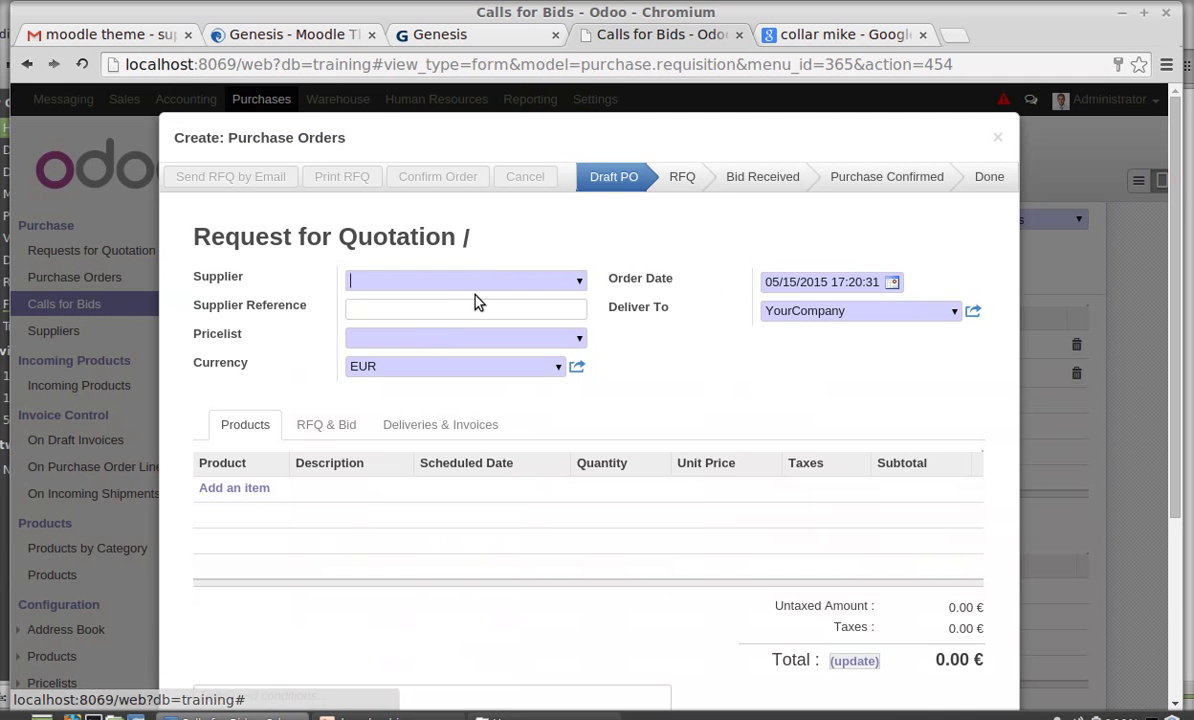
pyautogui.click(576, 286)
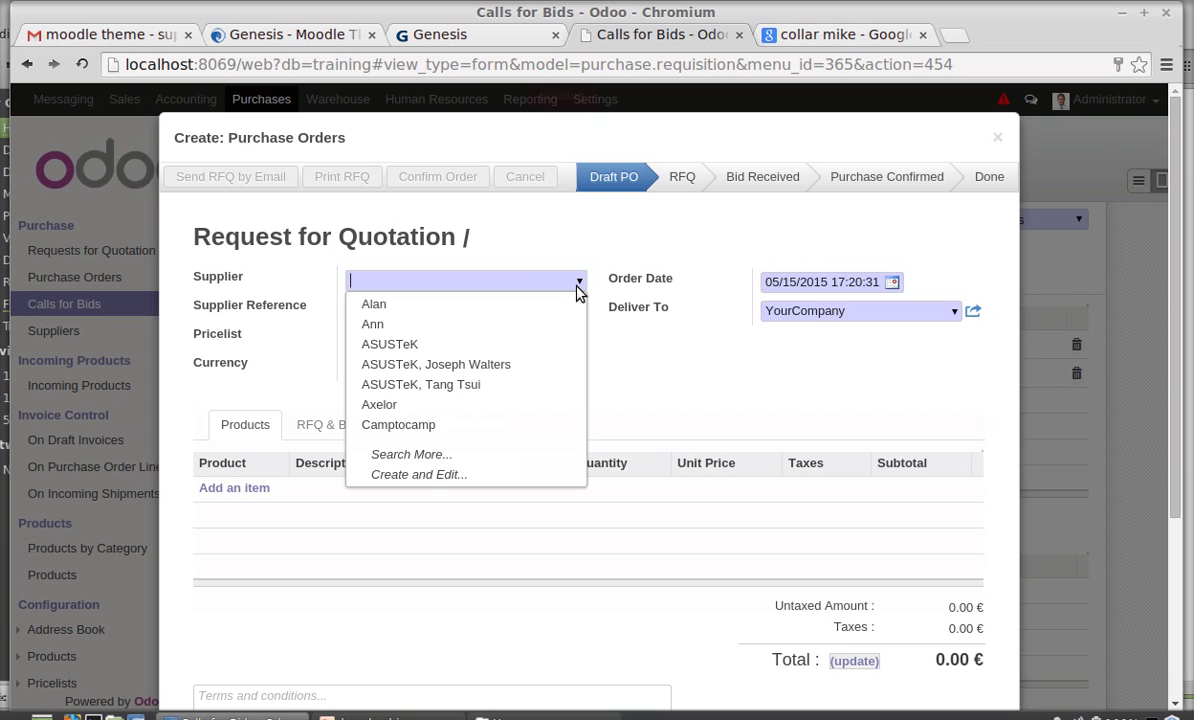
pyautogui.click(522, 305)
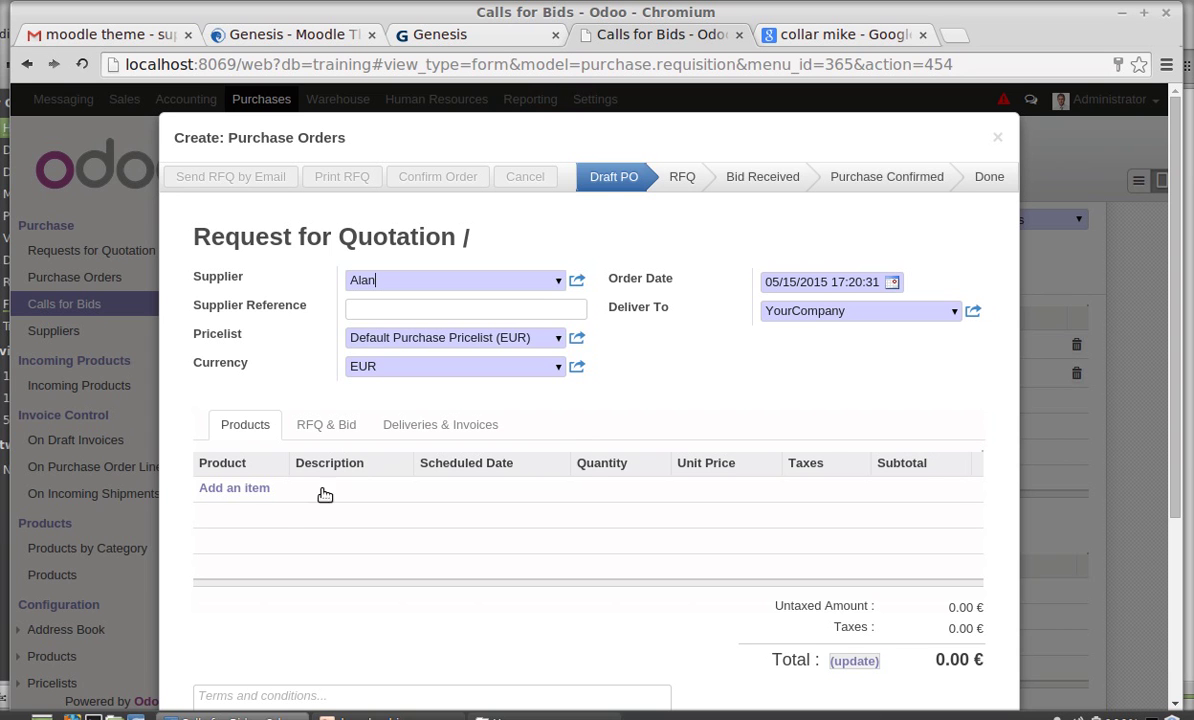
pyautogui.click(252, 495)
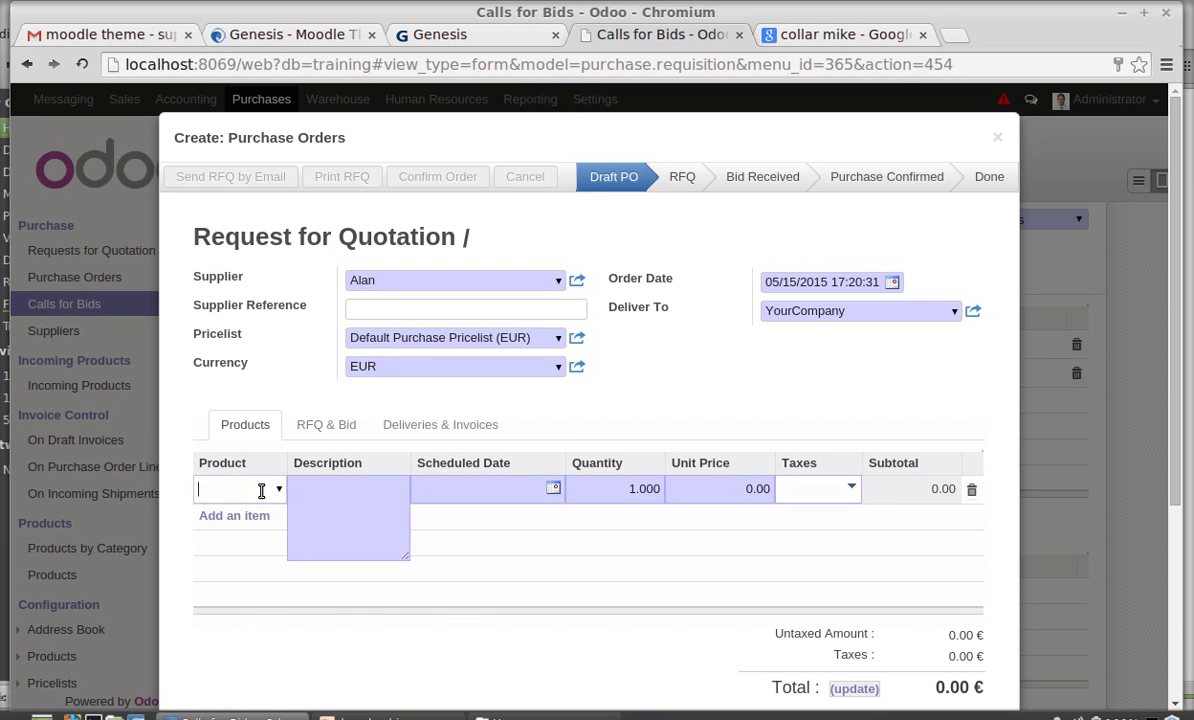
pyautogui.write('Ic')
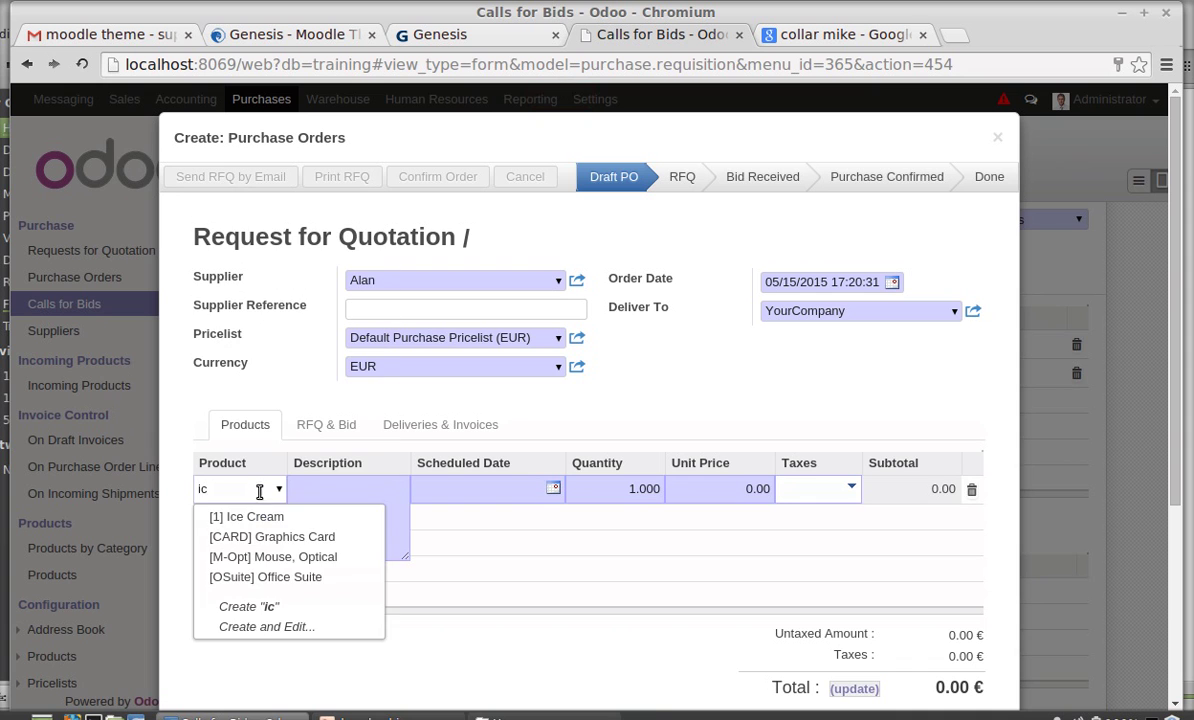
pyautogui.click(260, 517)
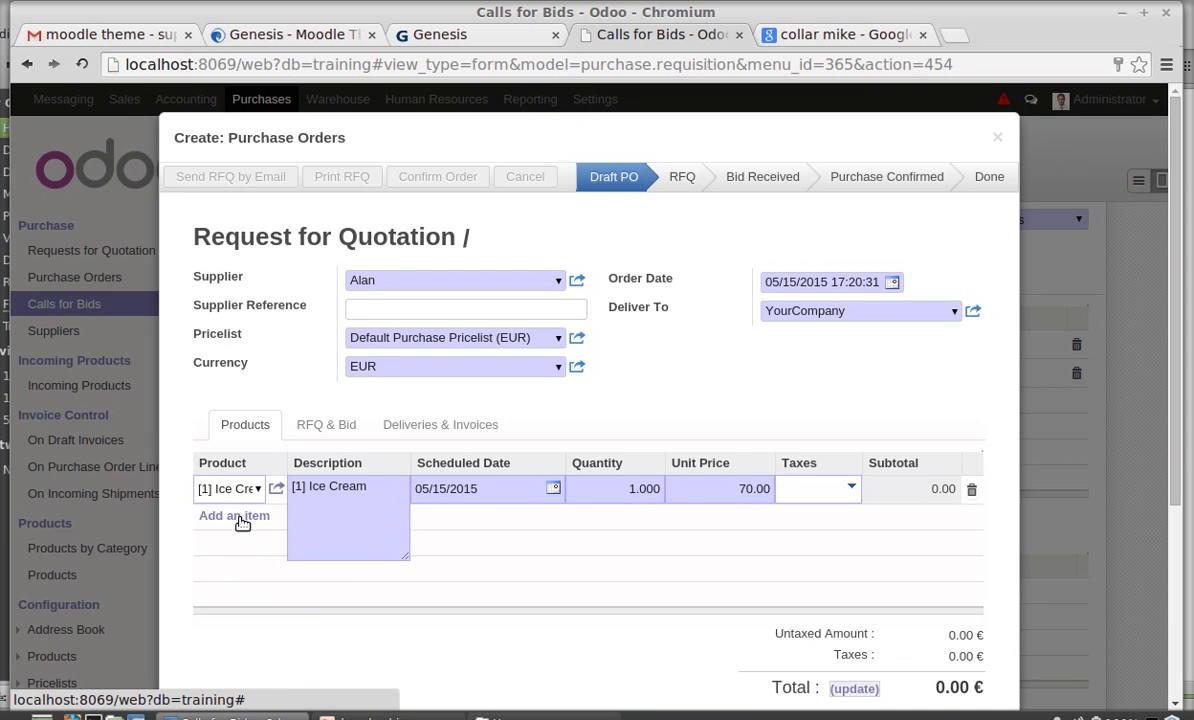
pyautogui.click(240, 520)
pyautogui.write('im')
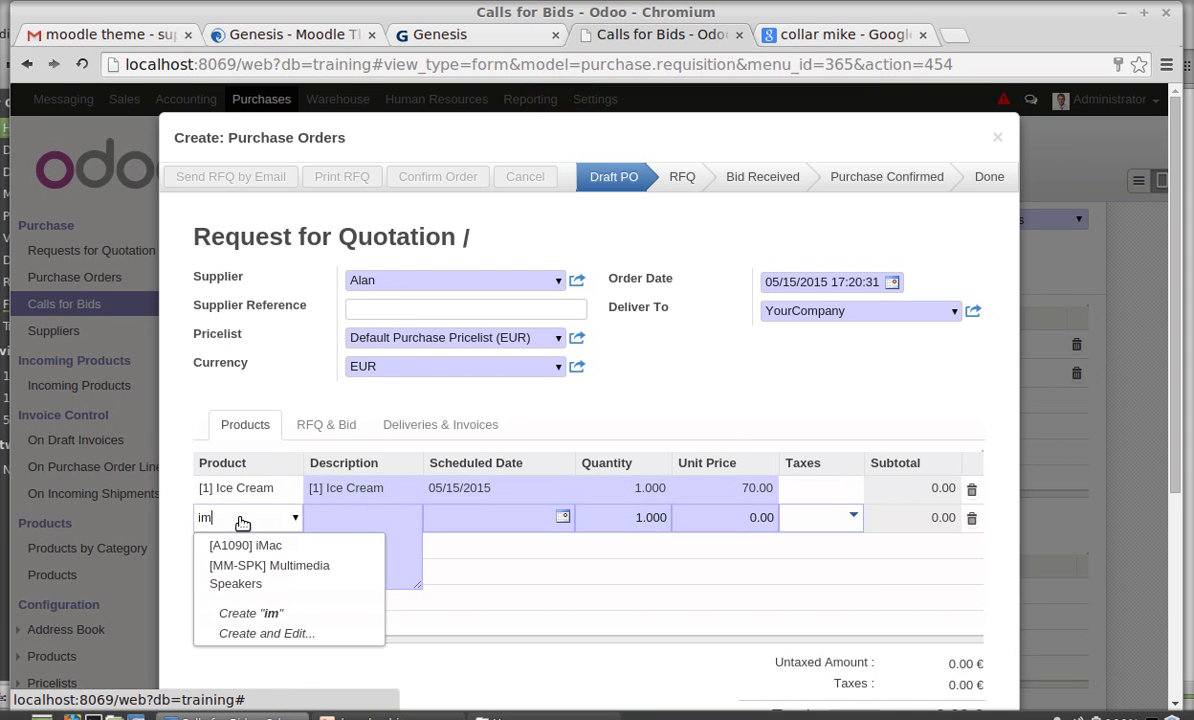
pyautogui.click(242, 547)
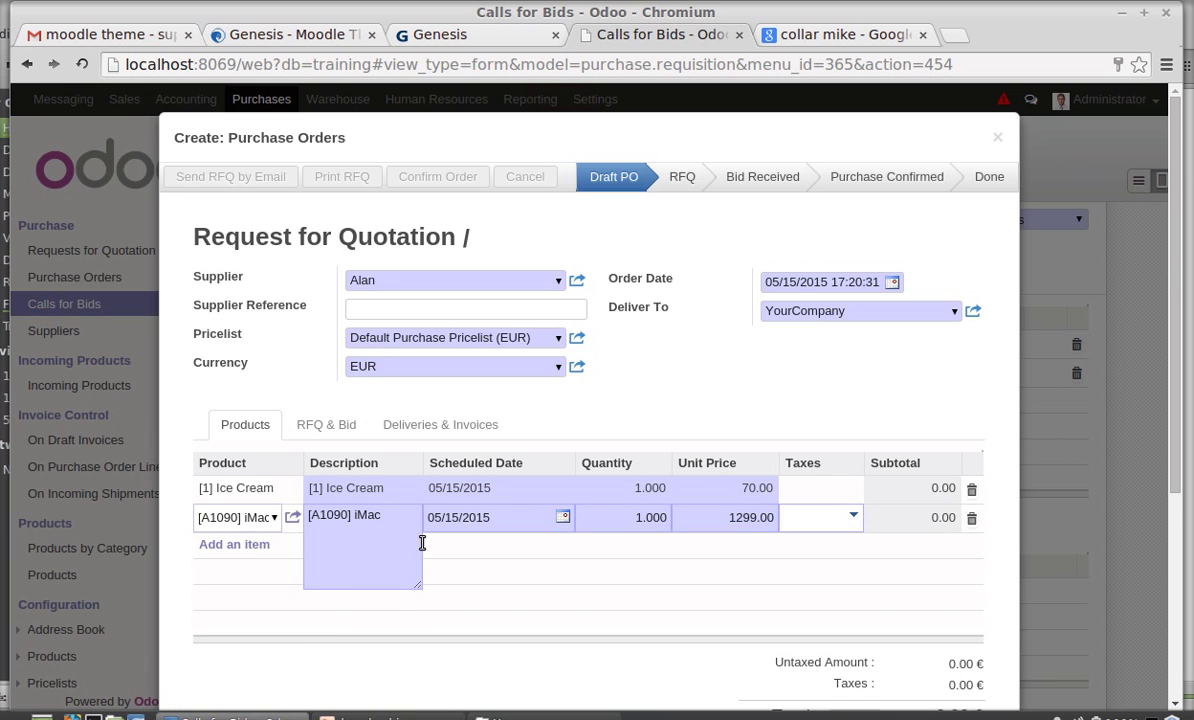
pyautogui.scroll(-3, 422, 543)
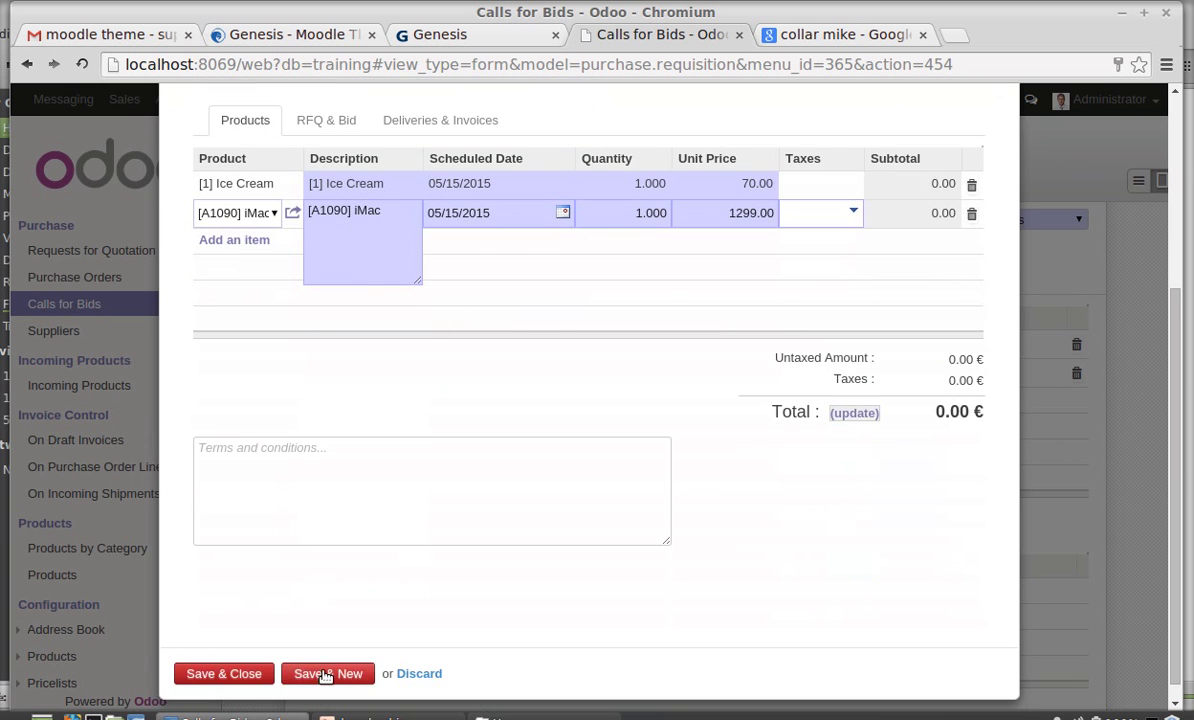
# Save the first RFQ and start a second one with supplier ASUSTeK.
pyautogui.click(326, 675)
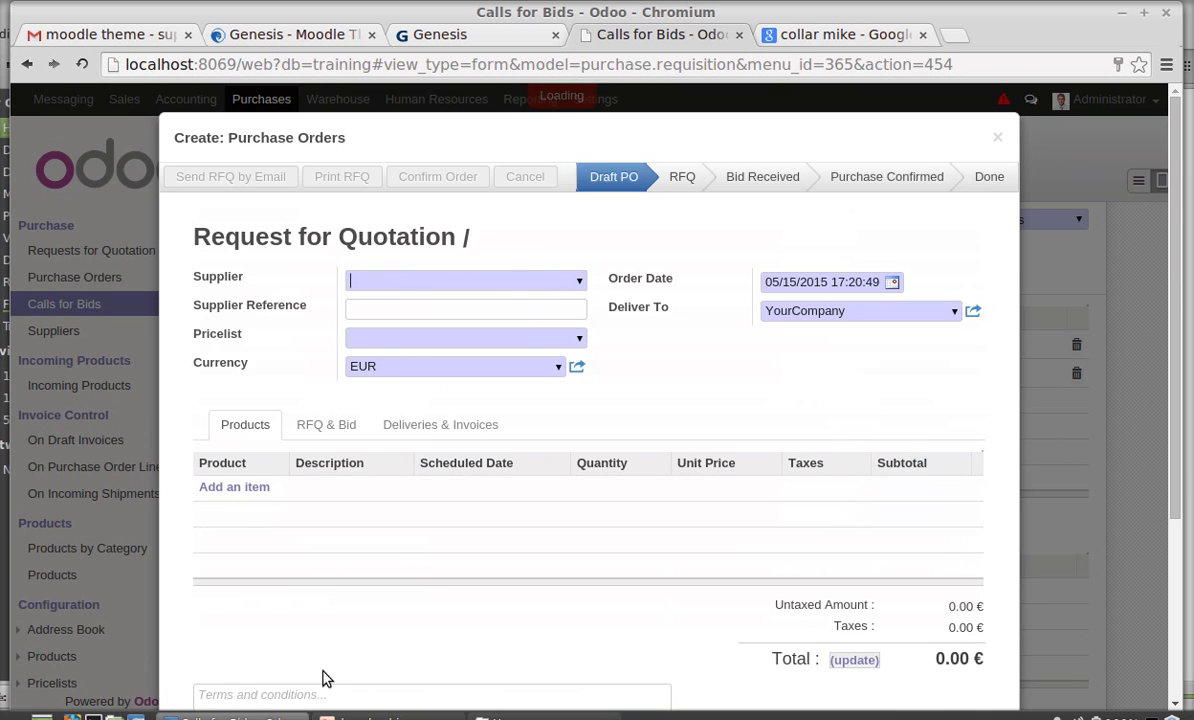
pyautogui.click(577, 283)
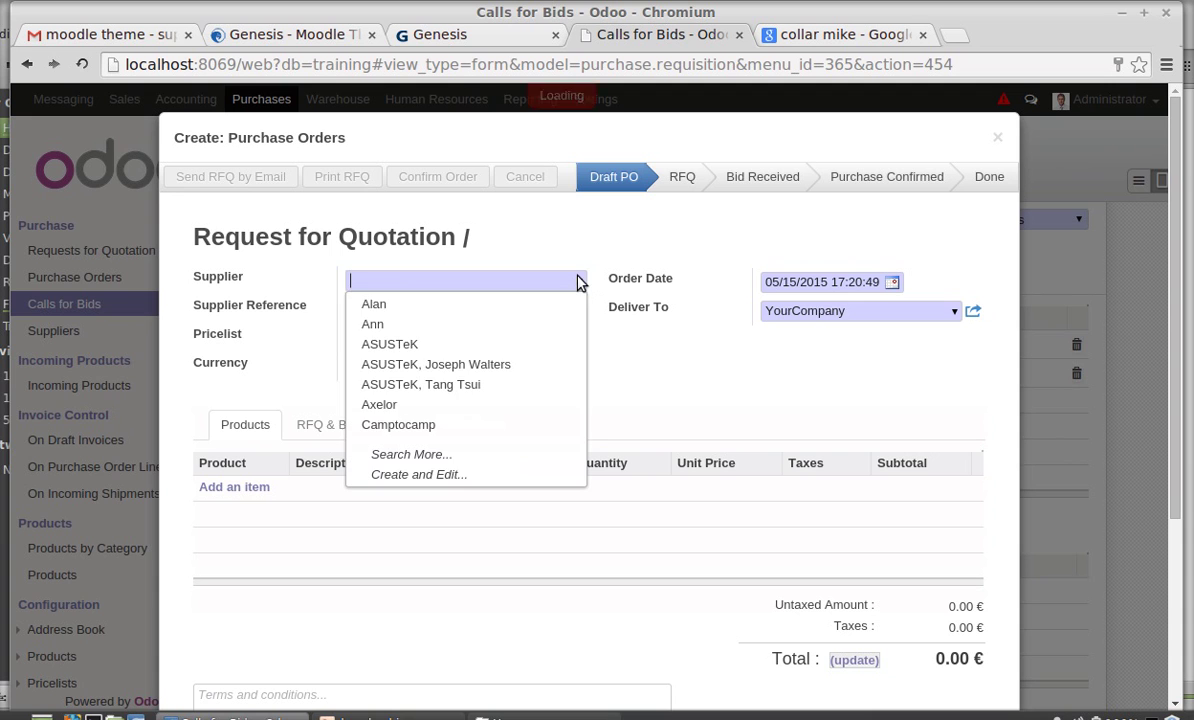
pyautogui.click(501, 346)
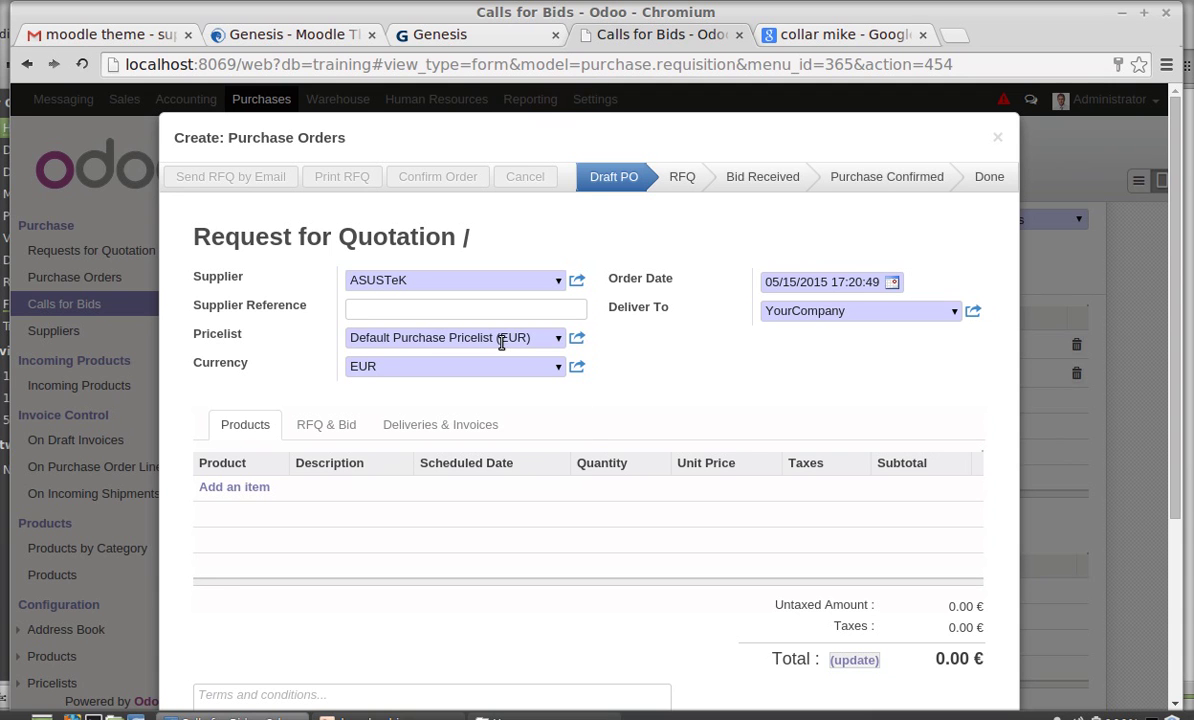
# Add [1] Ice Cream and [A1090] iMac lines to the ASUSTeK RFQ, then save and close it.
pyautogui.click(235, 488)
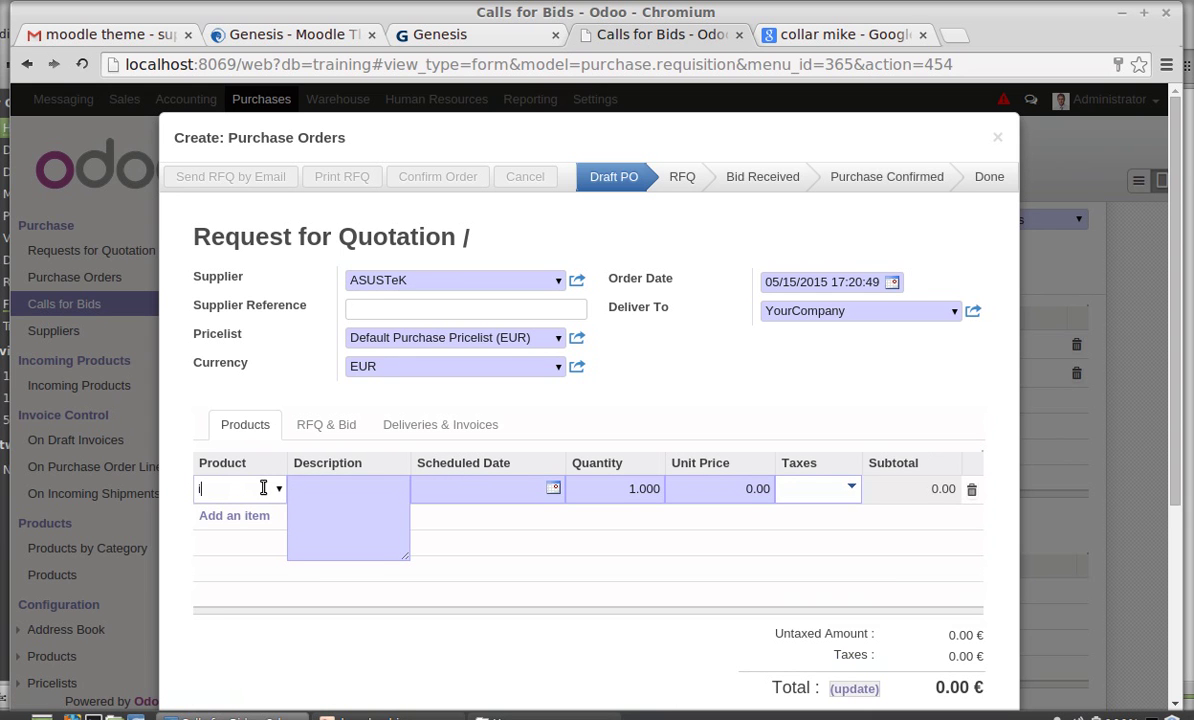
pyautogui.write('ce')
pyautogui.click(240, 515)
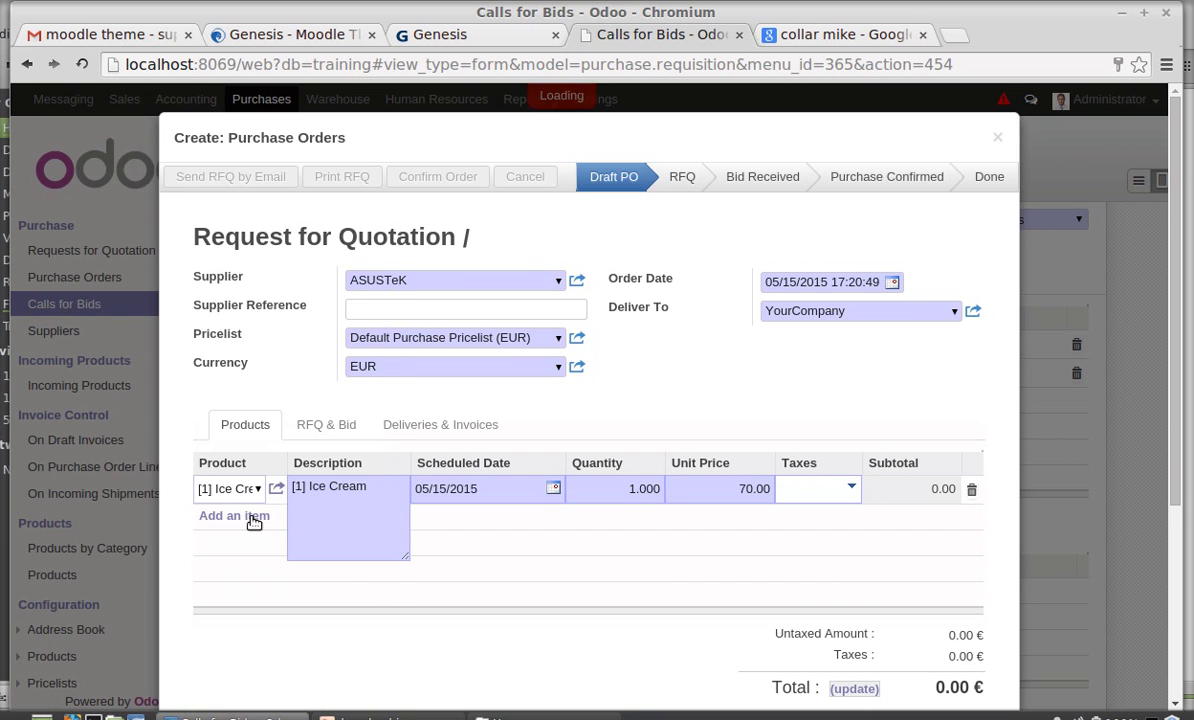
pyautogui.click(240, 515)
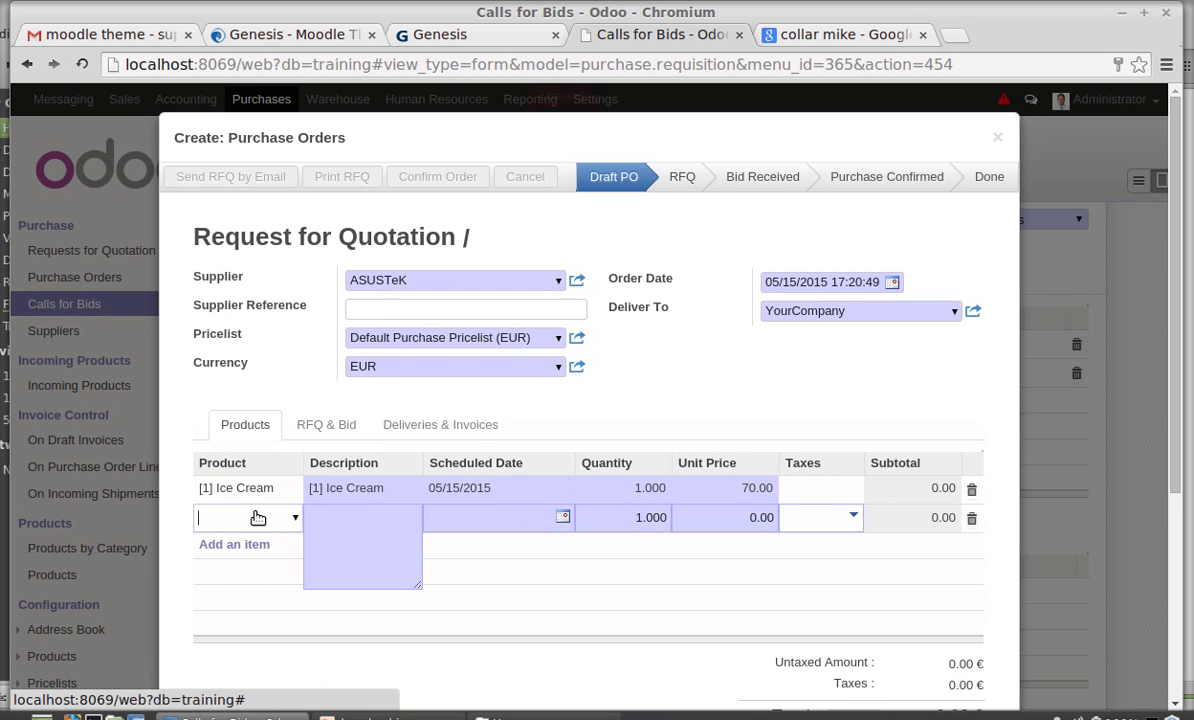
pyautogui.write('ima')
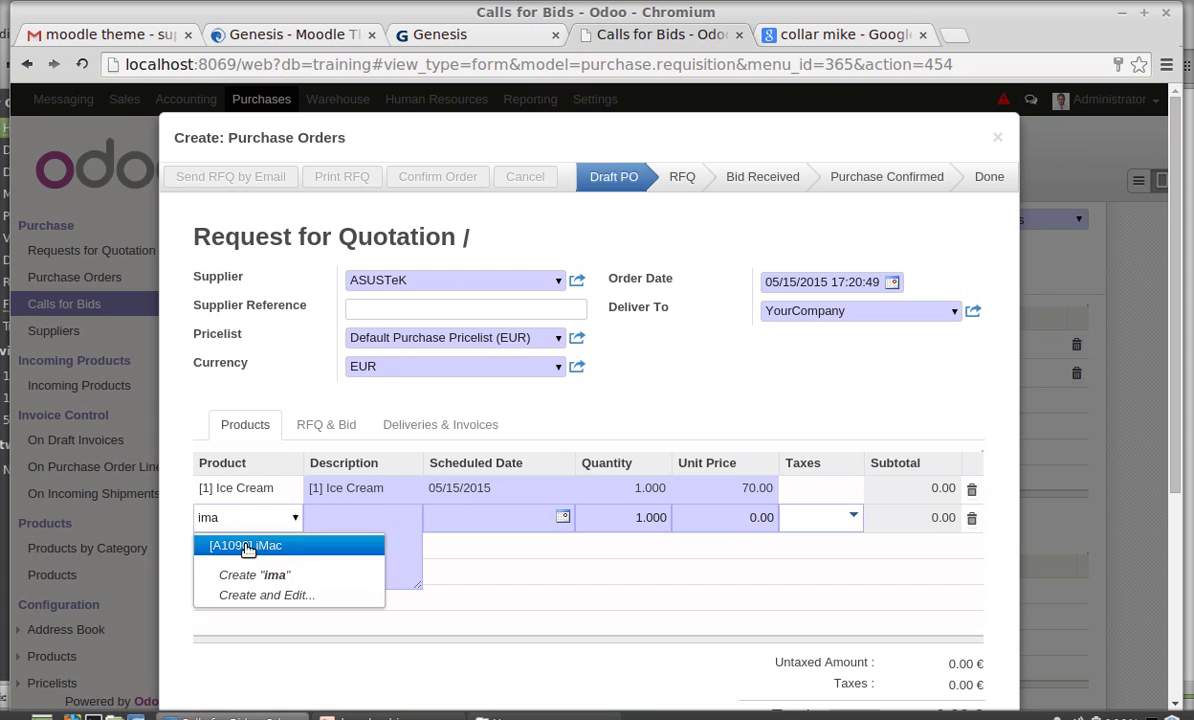
pyautogui.click(246, 546)
pyautogui.scroll(-2, 648, 606)
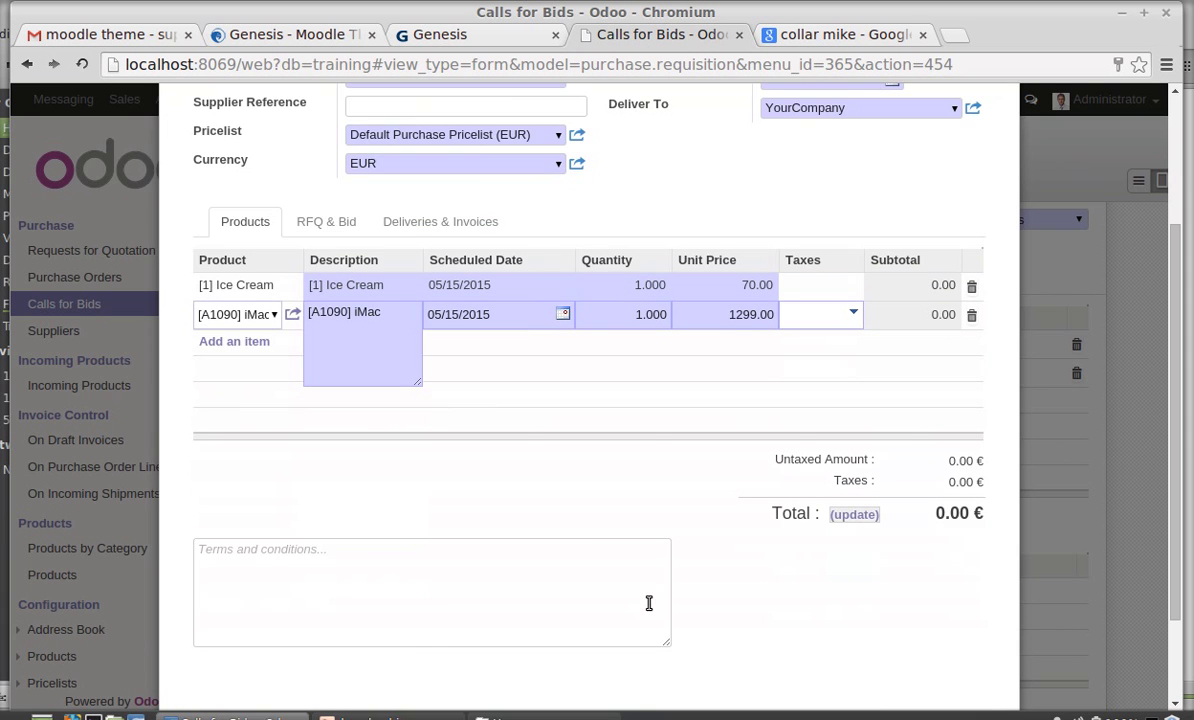
pyautogui.scroll(-1, 586, 550)
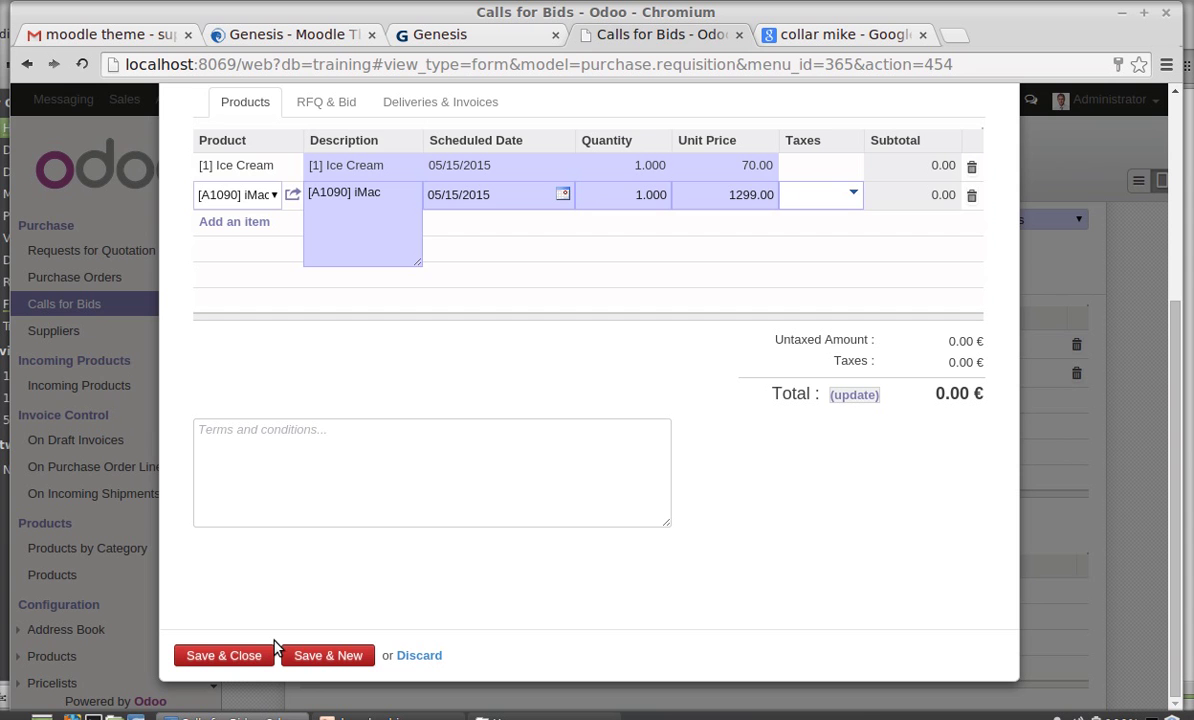
pyautogui.click(224, 655)
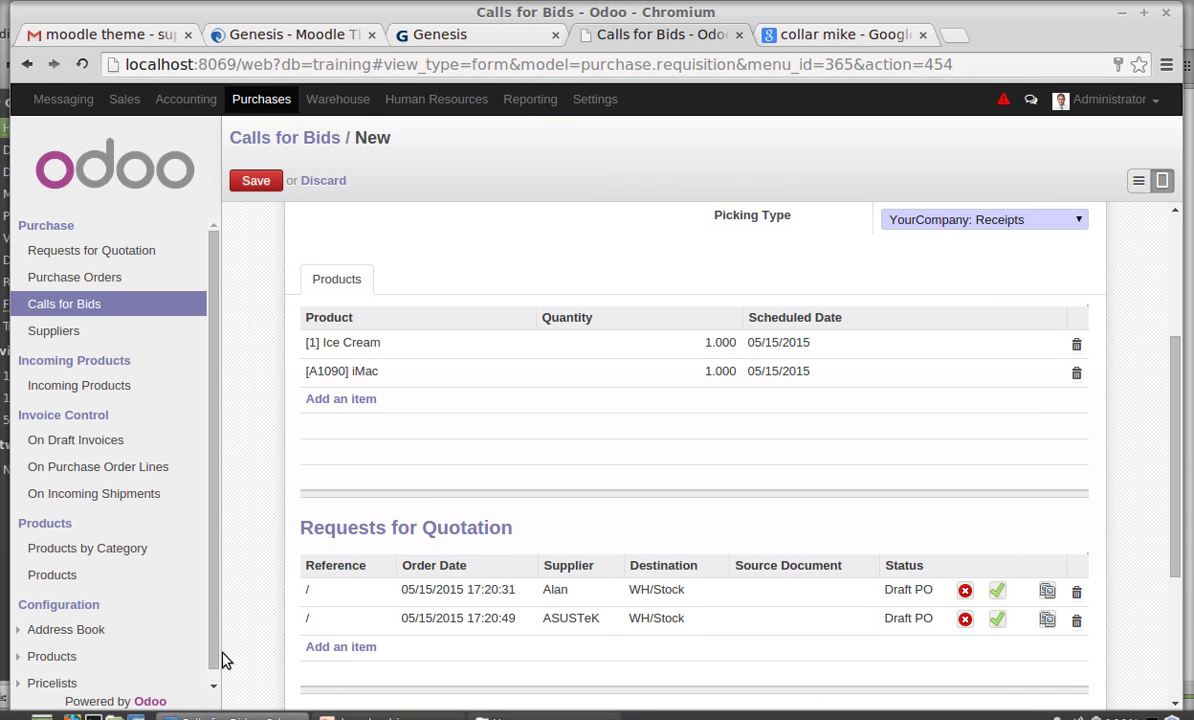
# Save call for bids TE00007 and confirm it, moving its status from Draft to Confirmed.
pyautogui.scroll(-3, 420, 498)
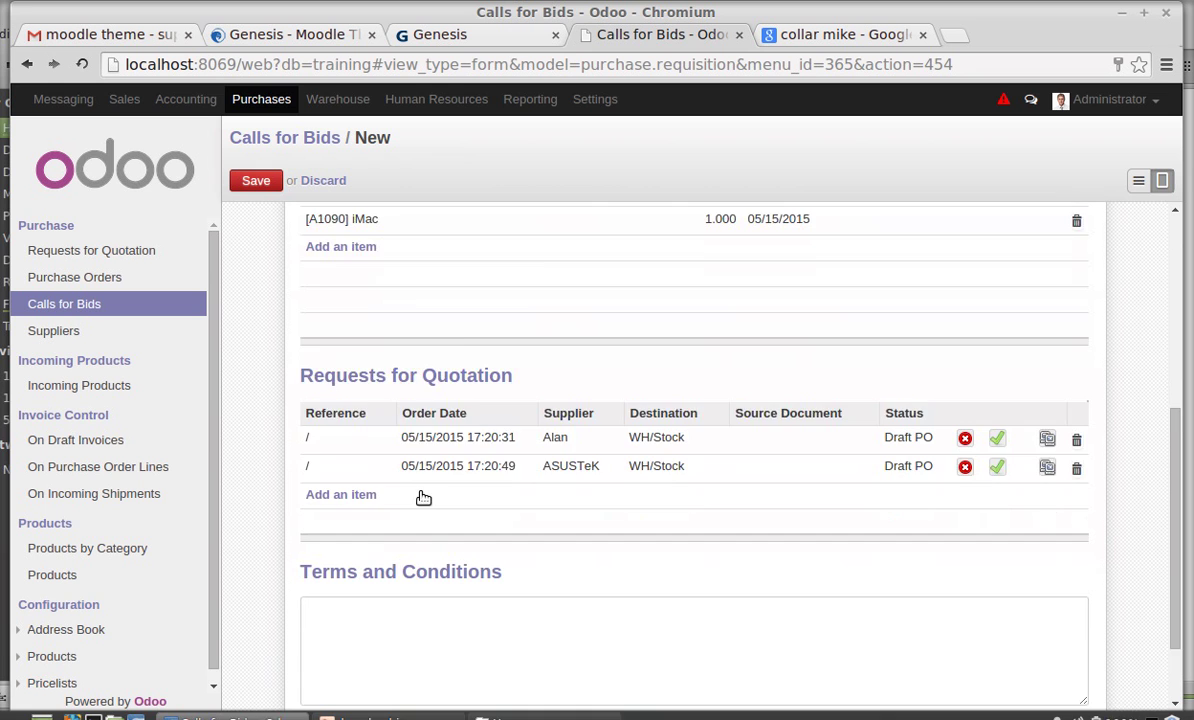
pyautogui.scroll(5, 420, 498)
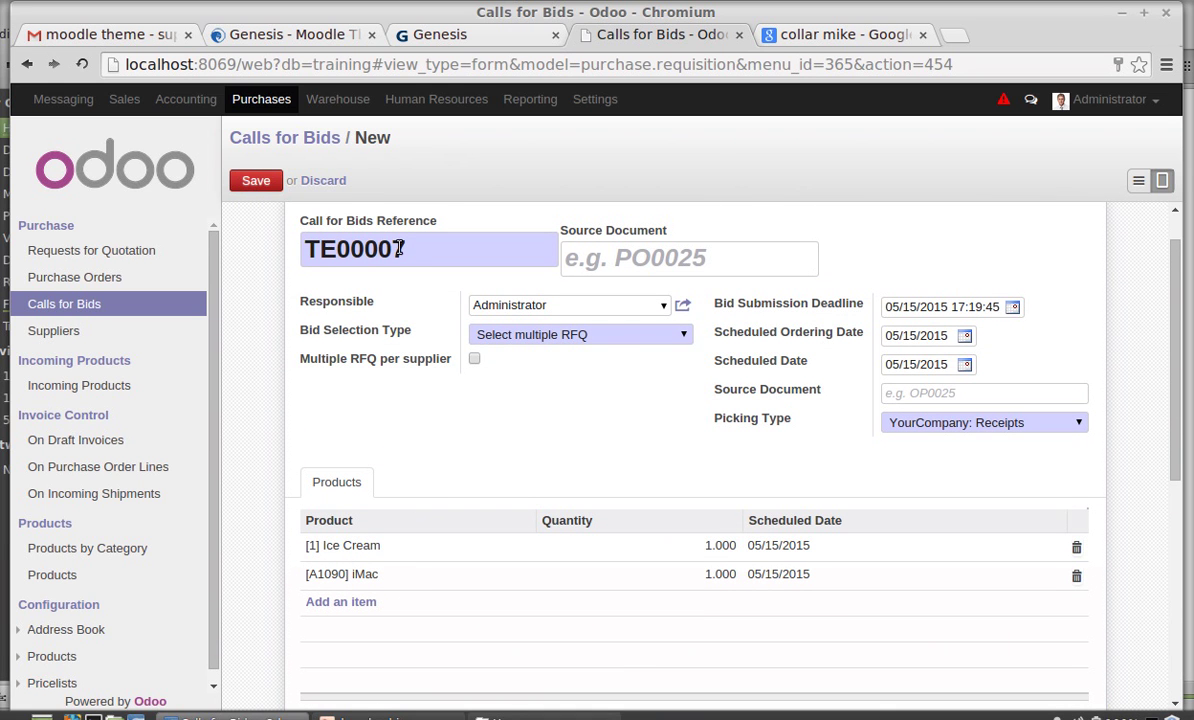
pyautogui.click(255, 181)
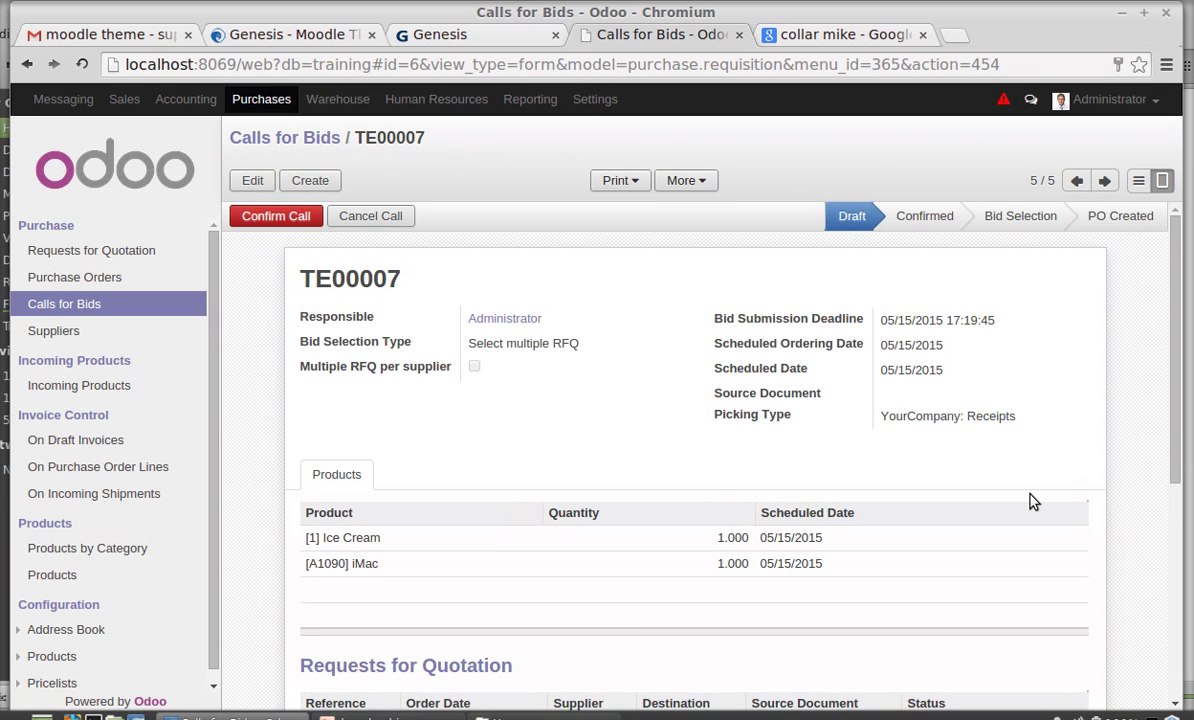
pyautogui.scroll(-4, 1031, 498)
pyautogui.scroll(4, 1031, 498)
pyautogui.click(291, 218)
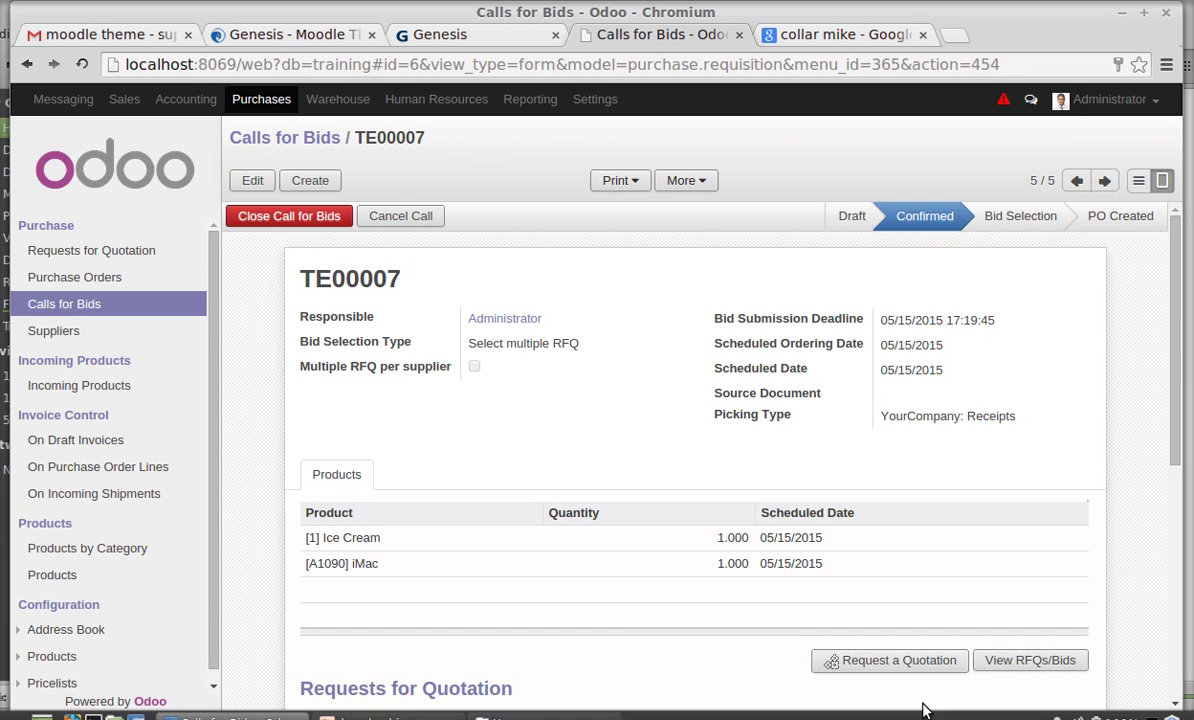
pyautogui.click(1030, 661)
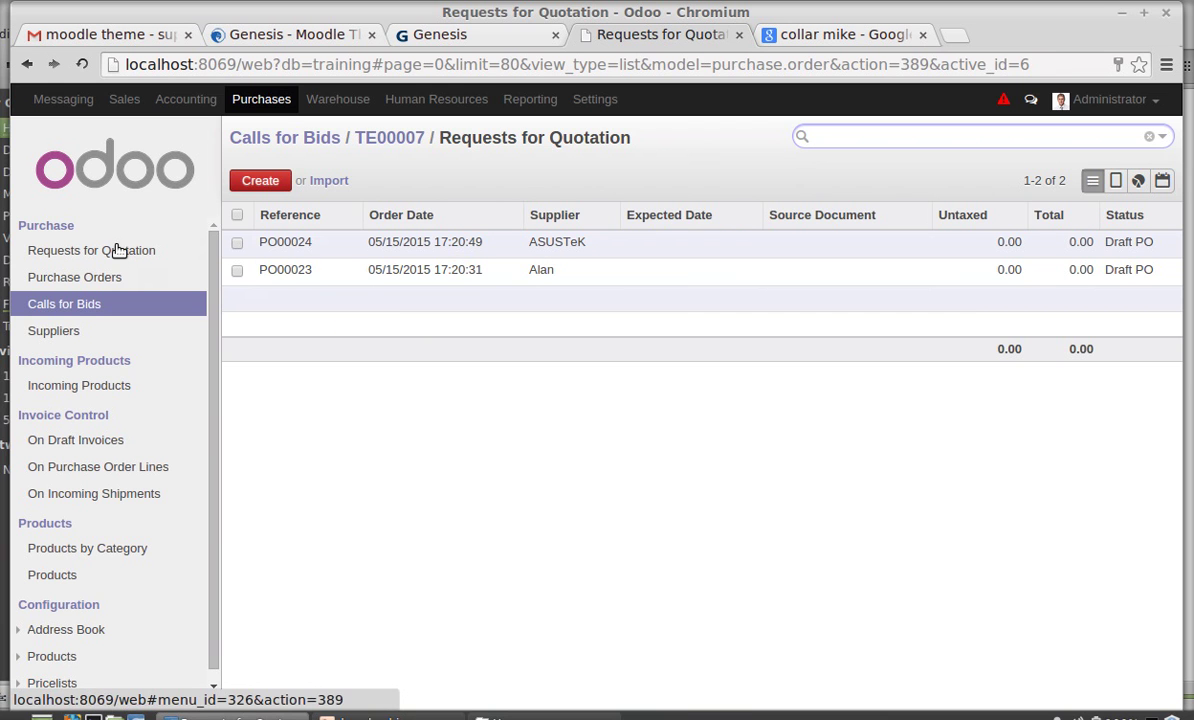
pyautogui.click(117, 250)
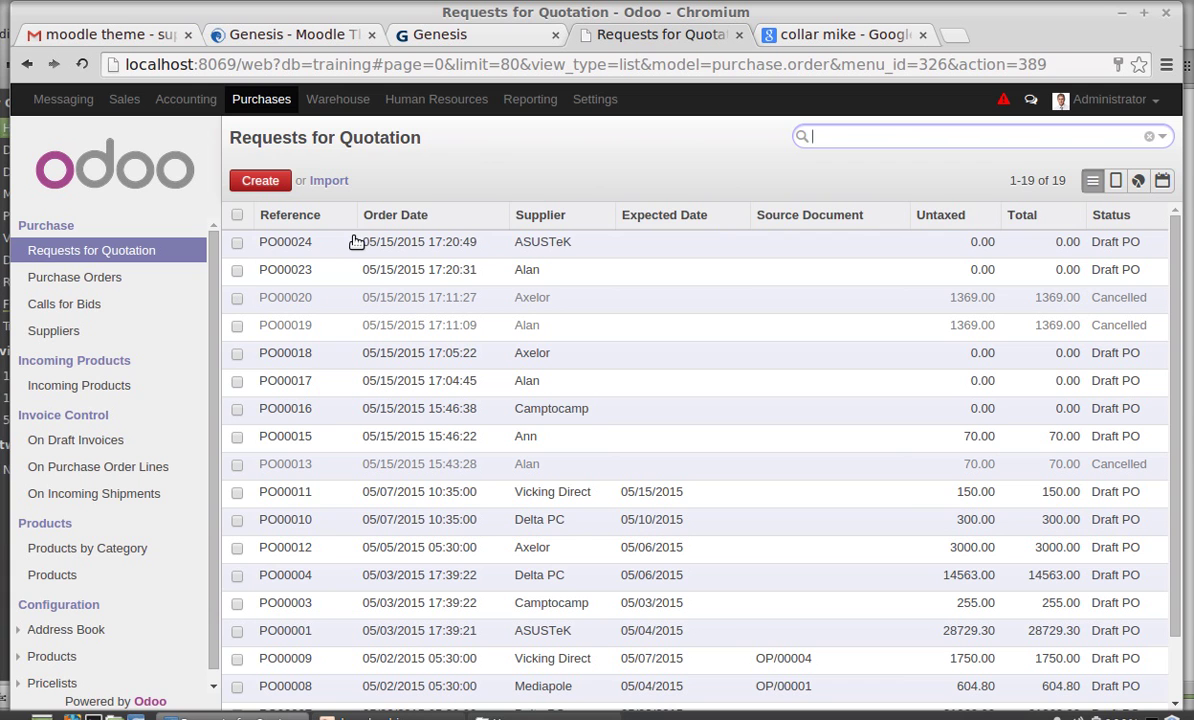
pyautogui.click(78, 304)
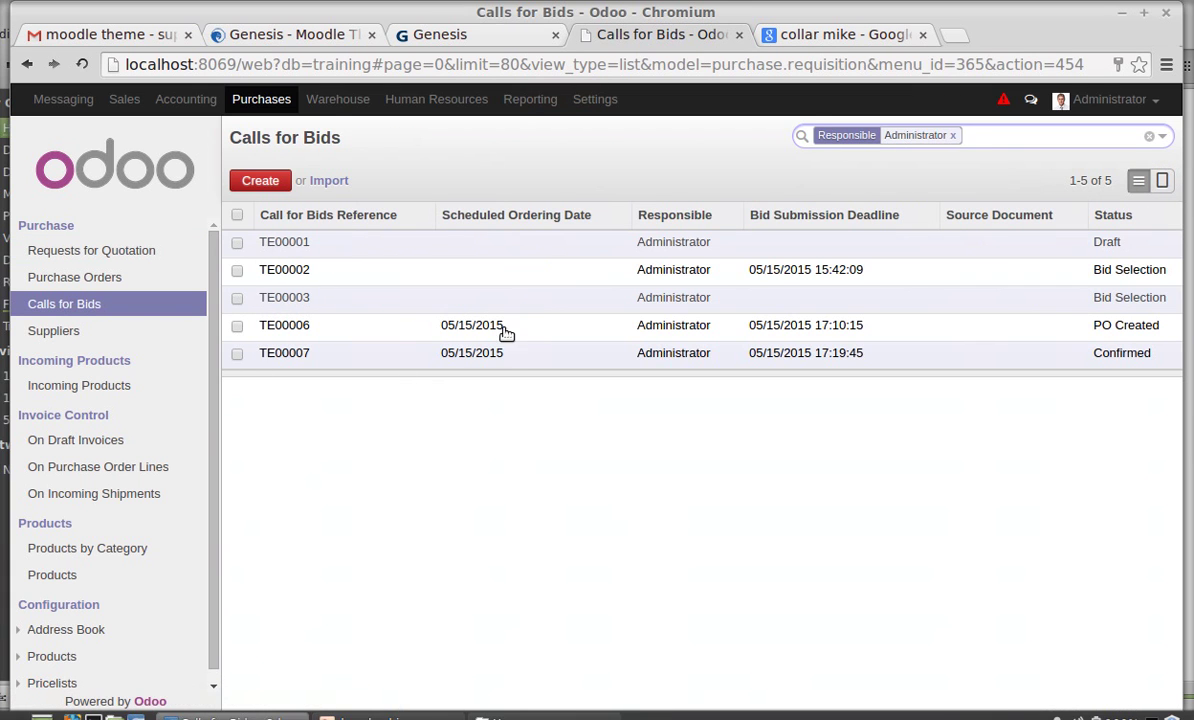
# Open TE00007 and cancel a new quotation request without choosing a supplier.
pyautogui.click(503, 359)
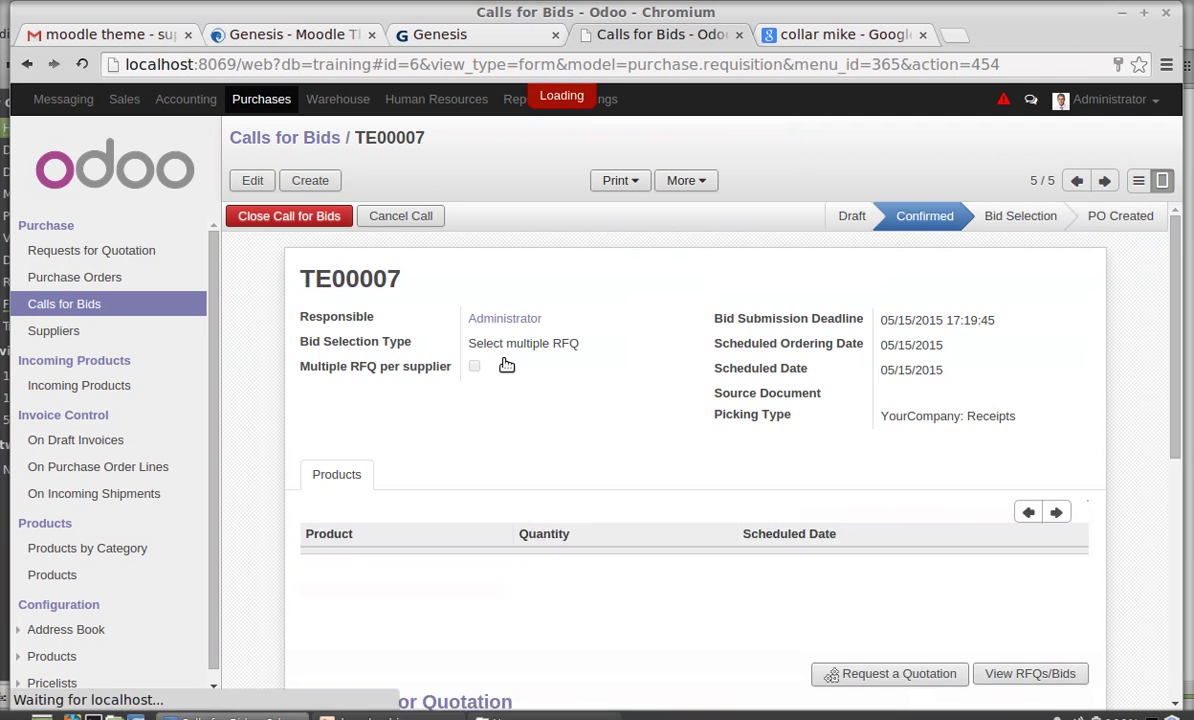
pyautogui.scroll(-3, 507, 364)
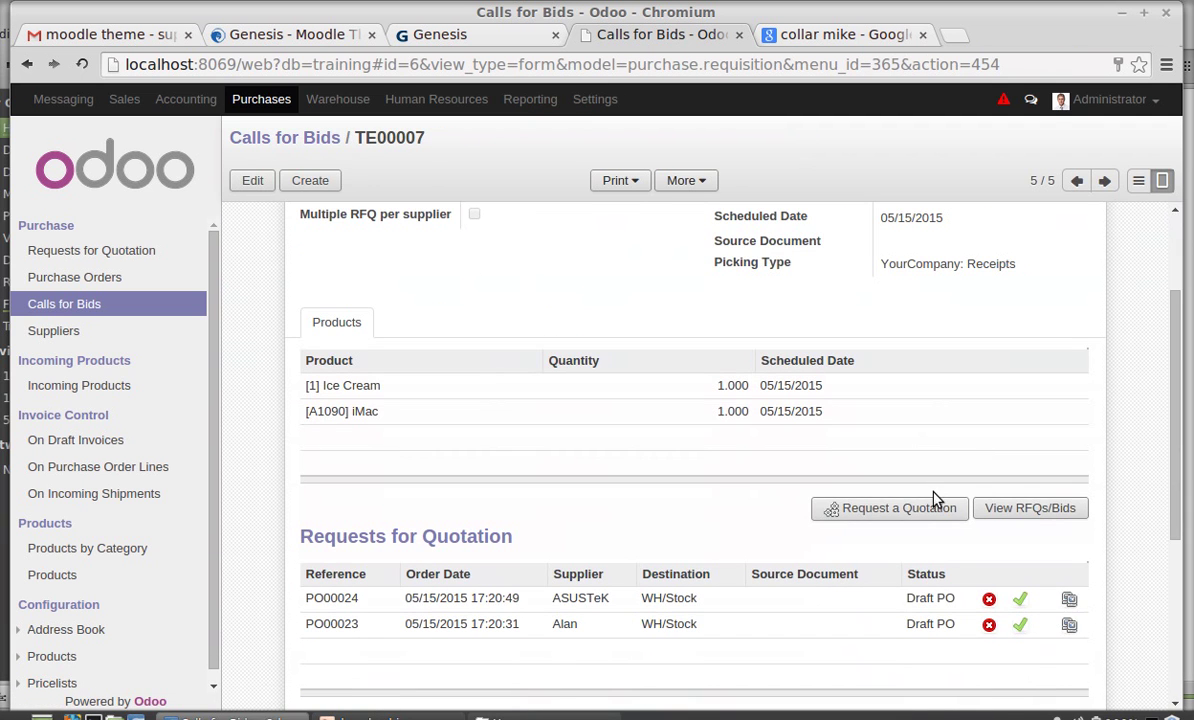
pyautogui.click(930, 509)
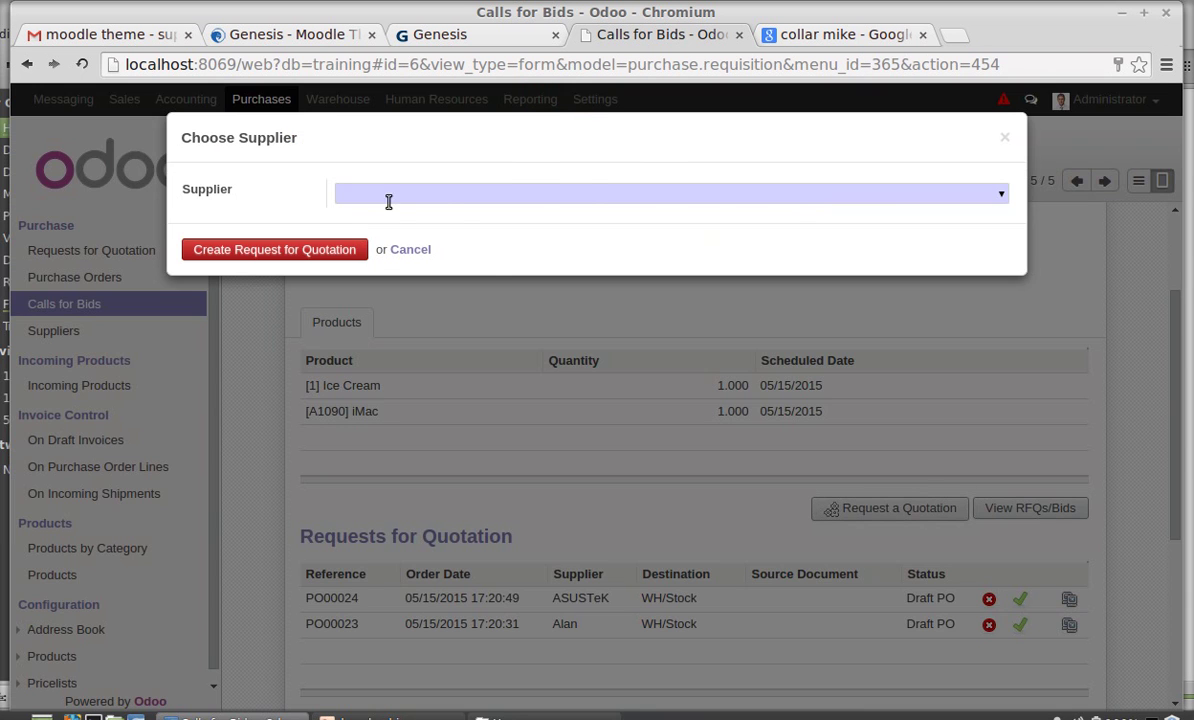
pyautogui.click(1007, 139)
pyautogui.scroll(3, 541, 333)
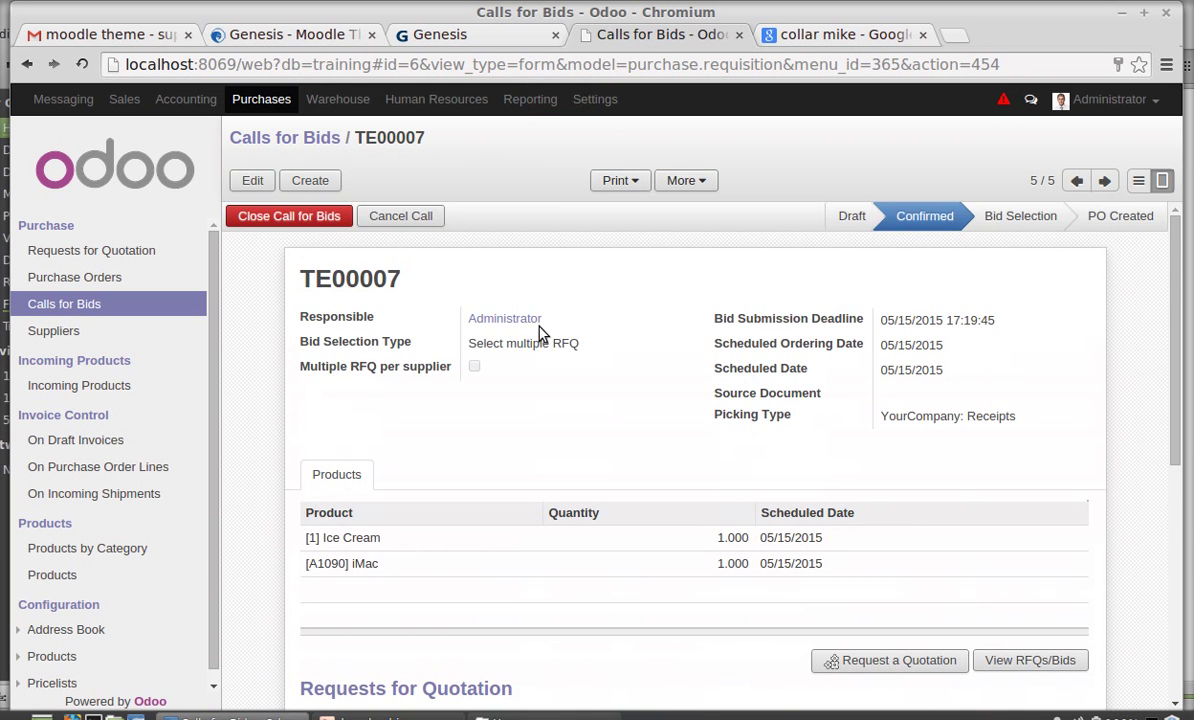
# Close the call for bids into Bid Selection and view its bid lines by product.
pyautogui.click(279, 222)
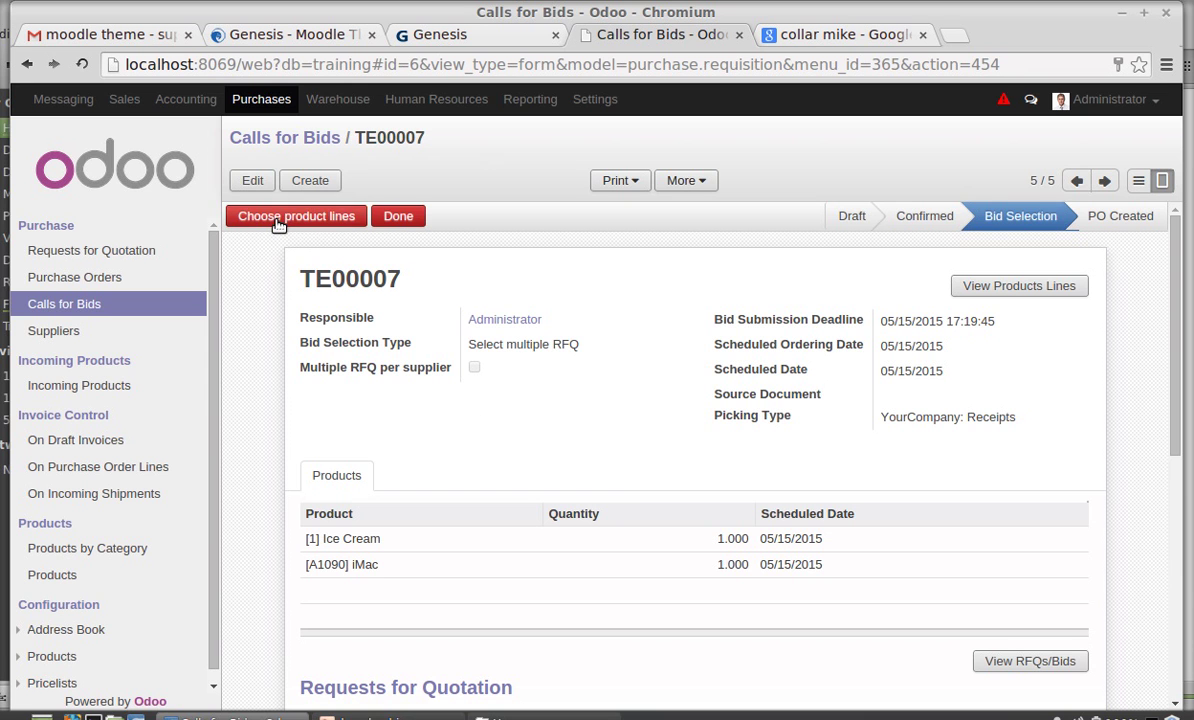
pyautogui.scroll(-5, 500, 455)
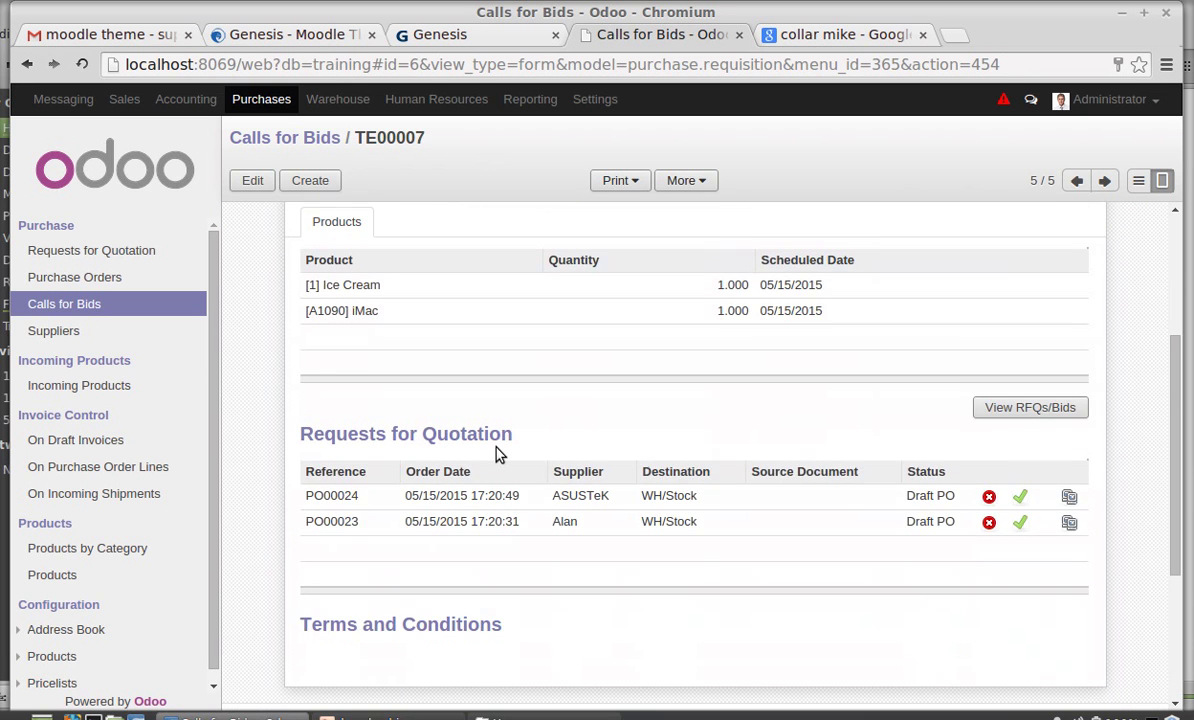
pyautogui.scroll(5, 500, 455)
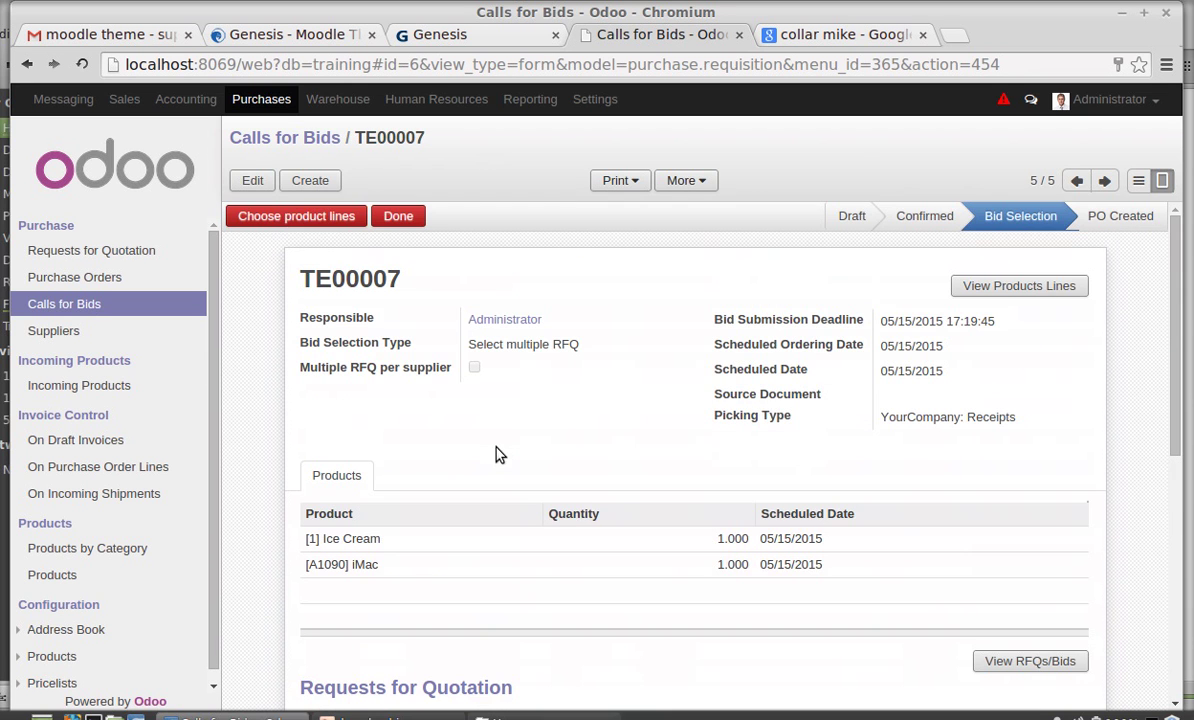
pyautogui.click(268, 214)
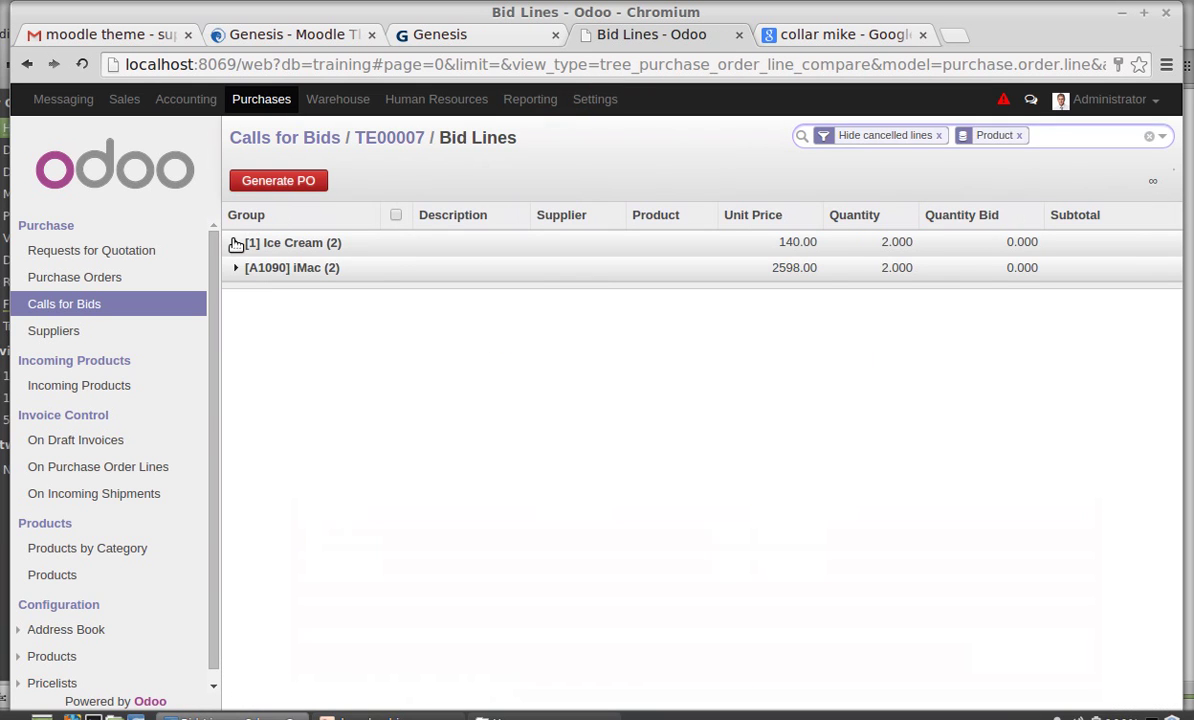
# Confirm the first supplier's Ice Cream bid and ASUSTeK's iMac bid, then generate the purchase orders.
pyautogui.click(237, 245)
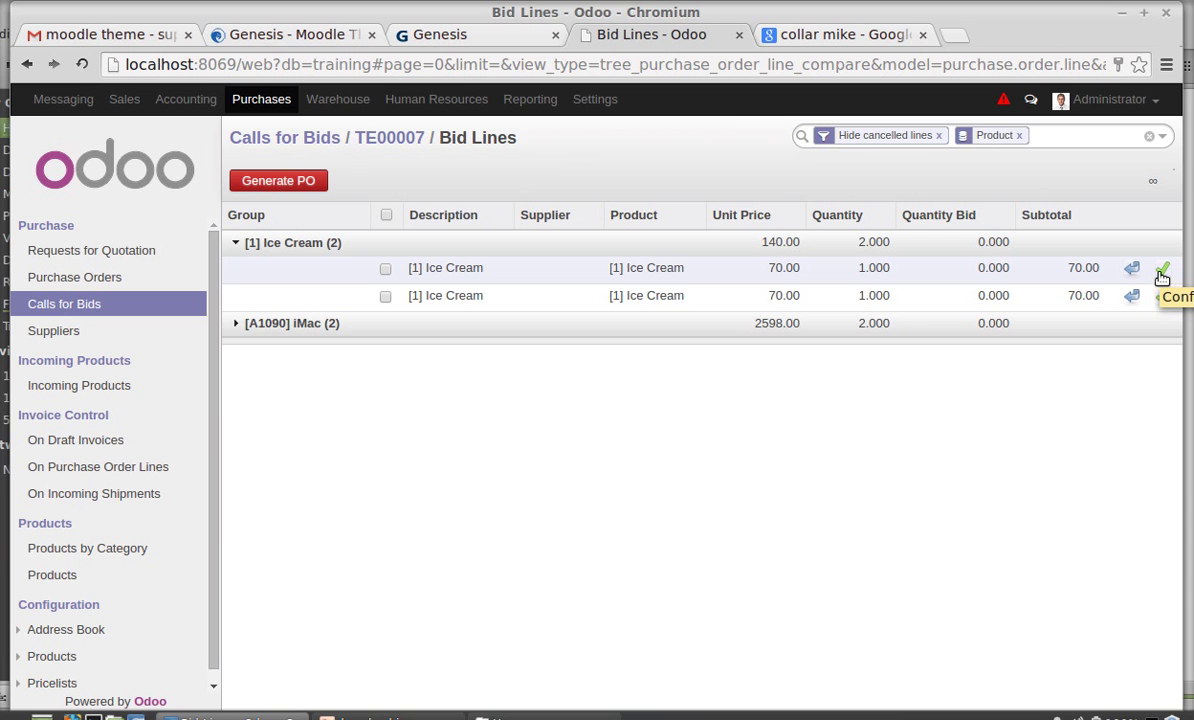
pyautogui.click(1162, 272)
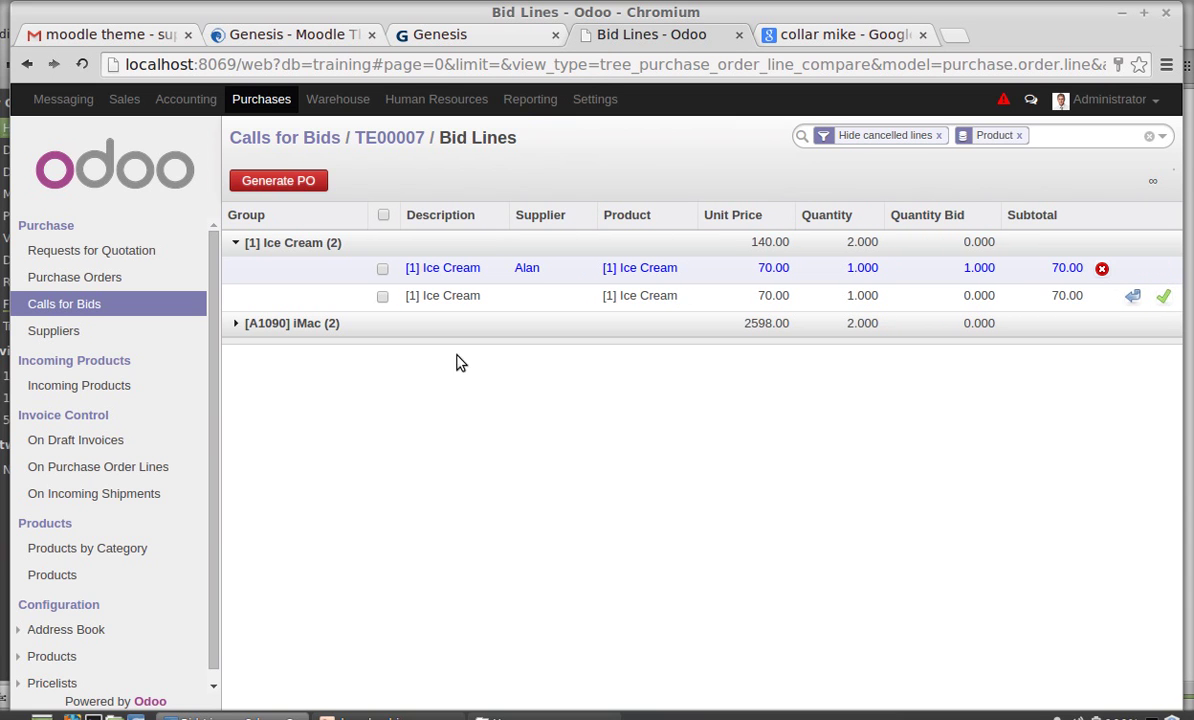
pyautogui.click(234, 323)
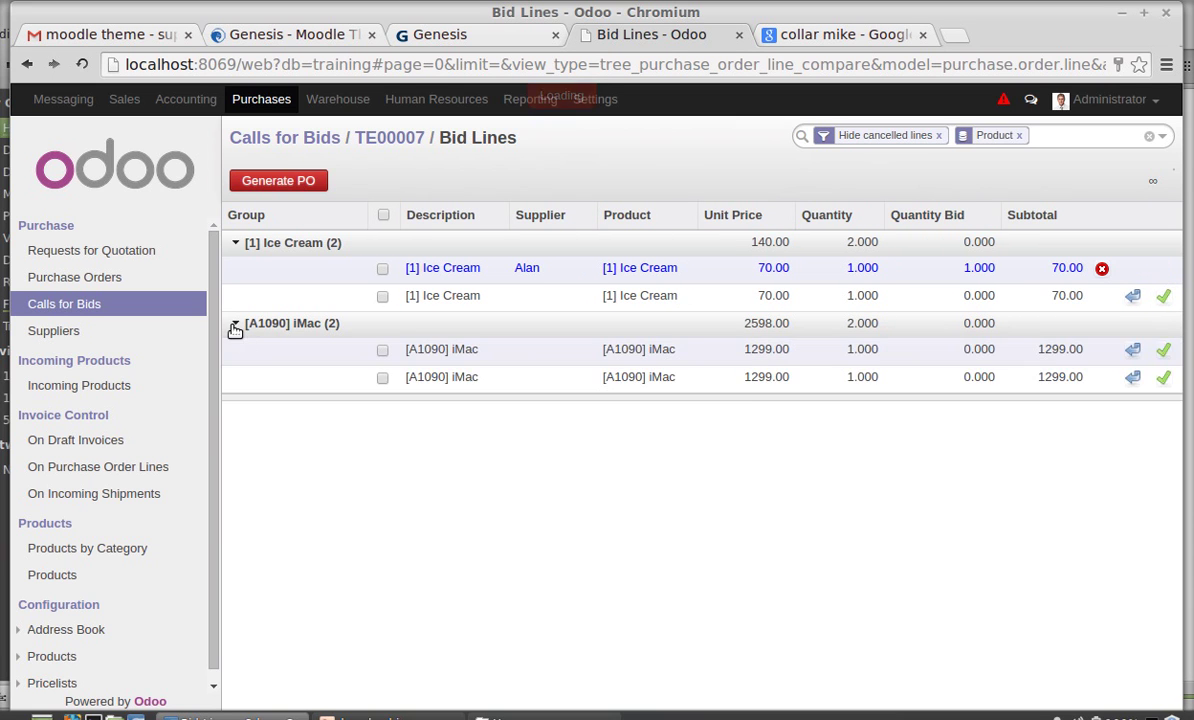
pyautogui.click(1164, 380)
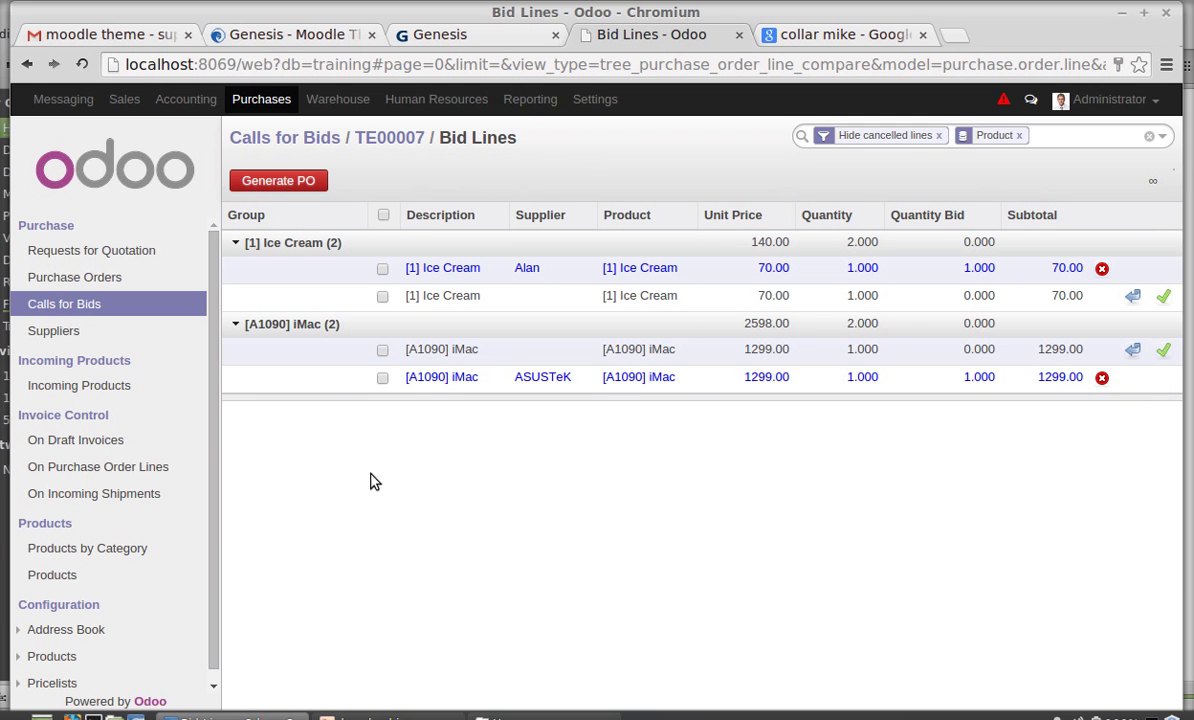
pyautogui.click(272, 184)
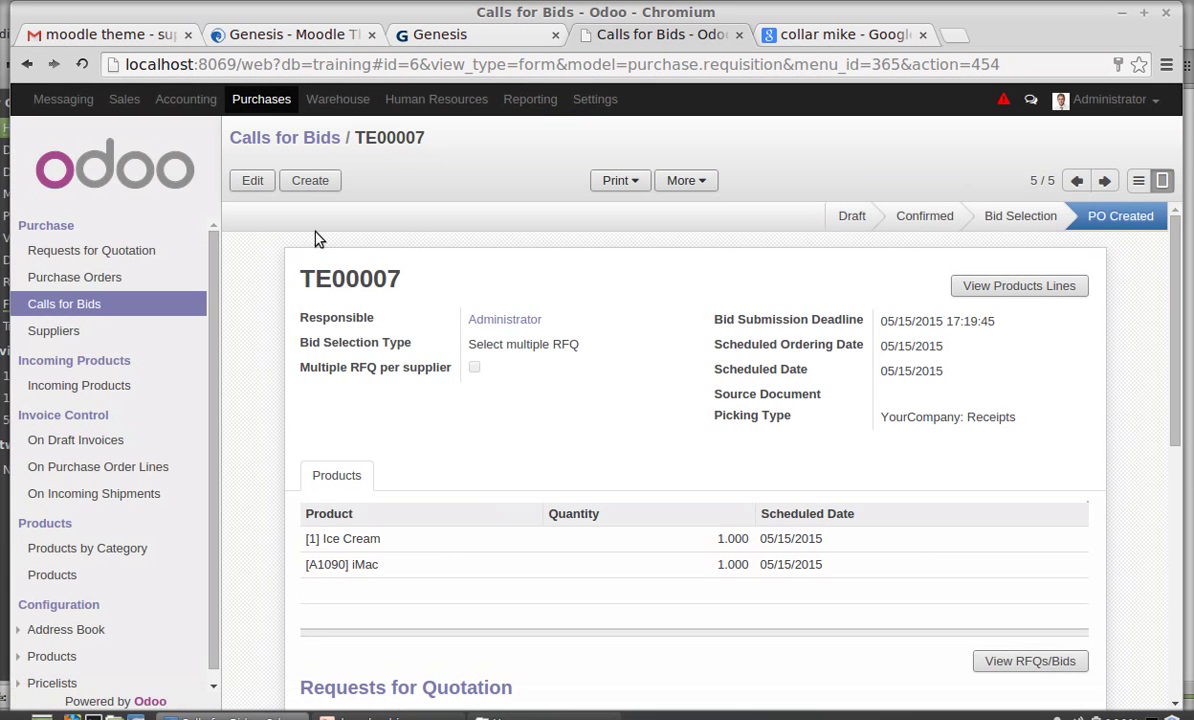
pyautogui.scroll(-5, 465, 387)
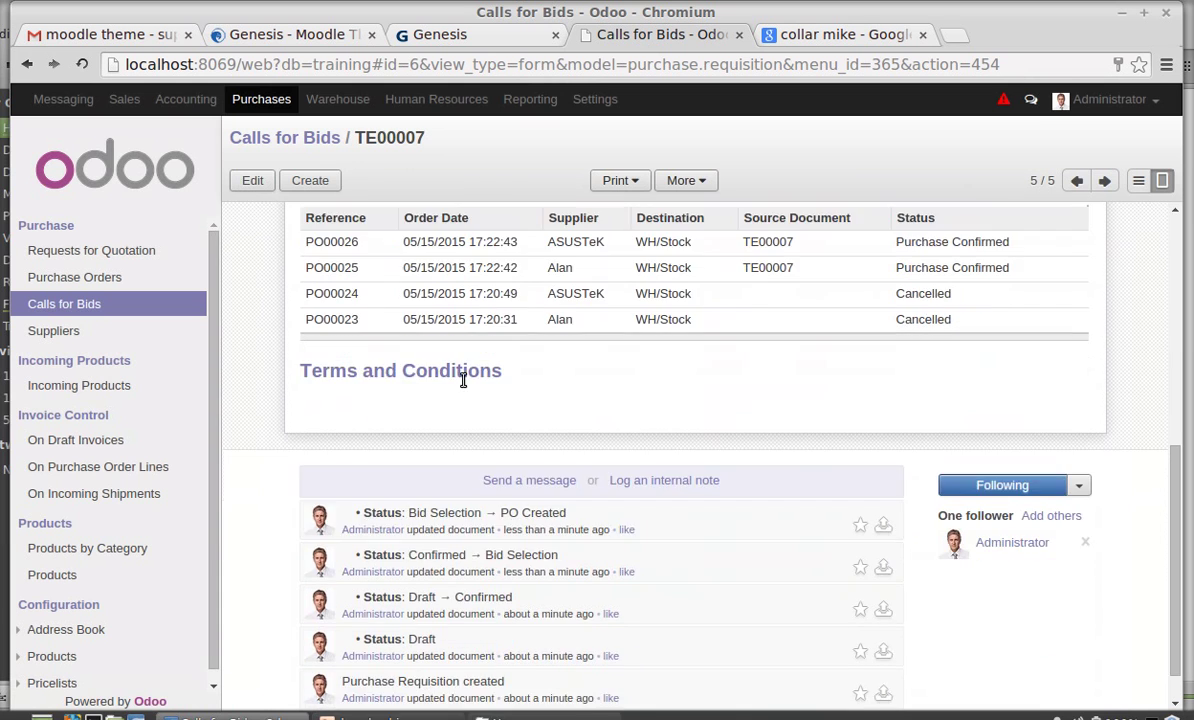
pyautogui.scroll(1, 465, 387)
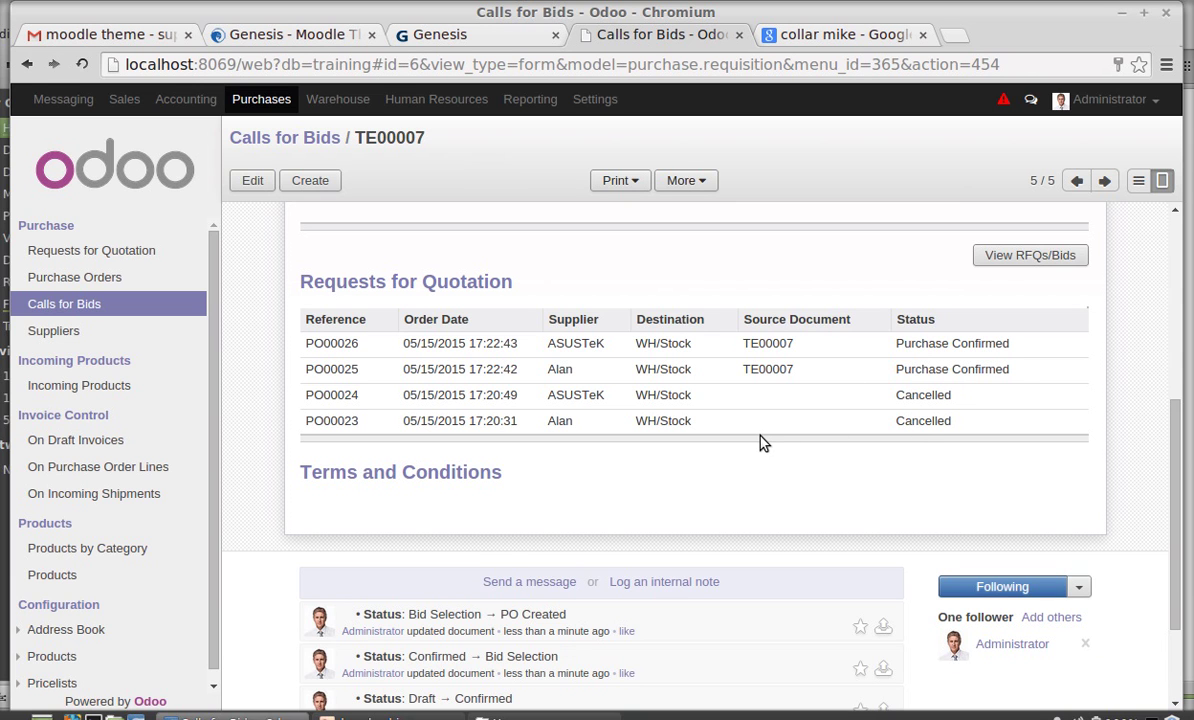
pyautogui.scroll(4, 653, 314)
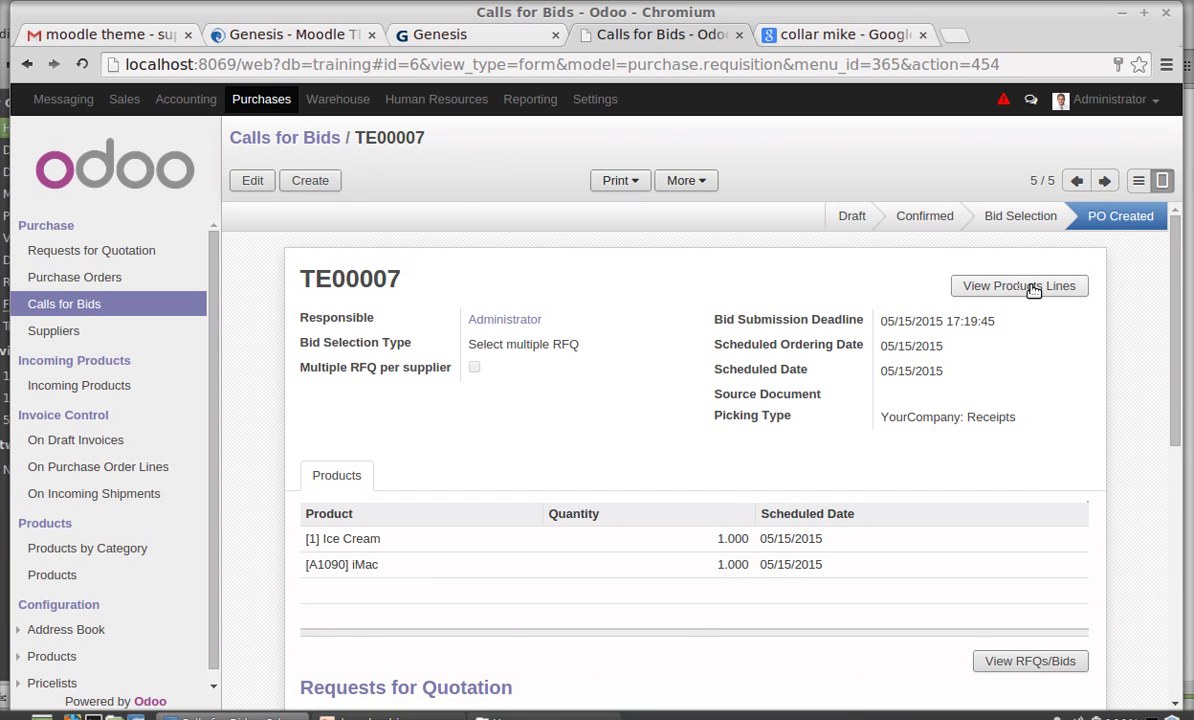
pyautogui.click(1033, 288)
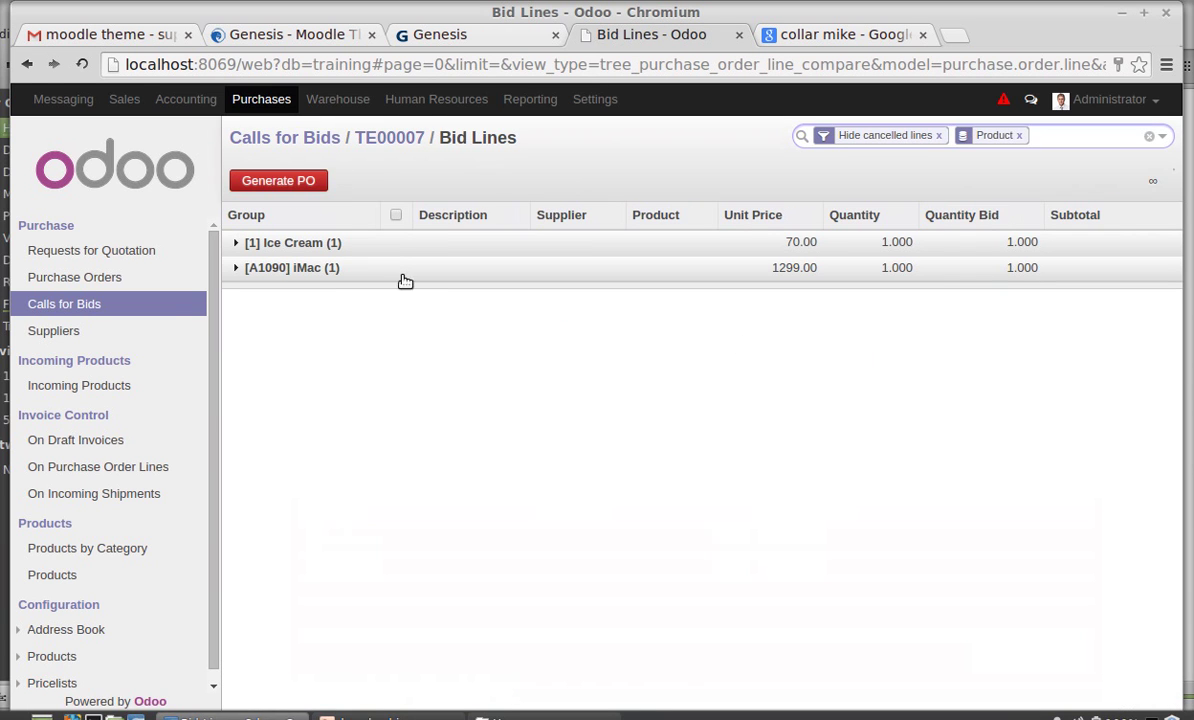
pyautogui.click(388, 138)
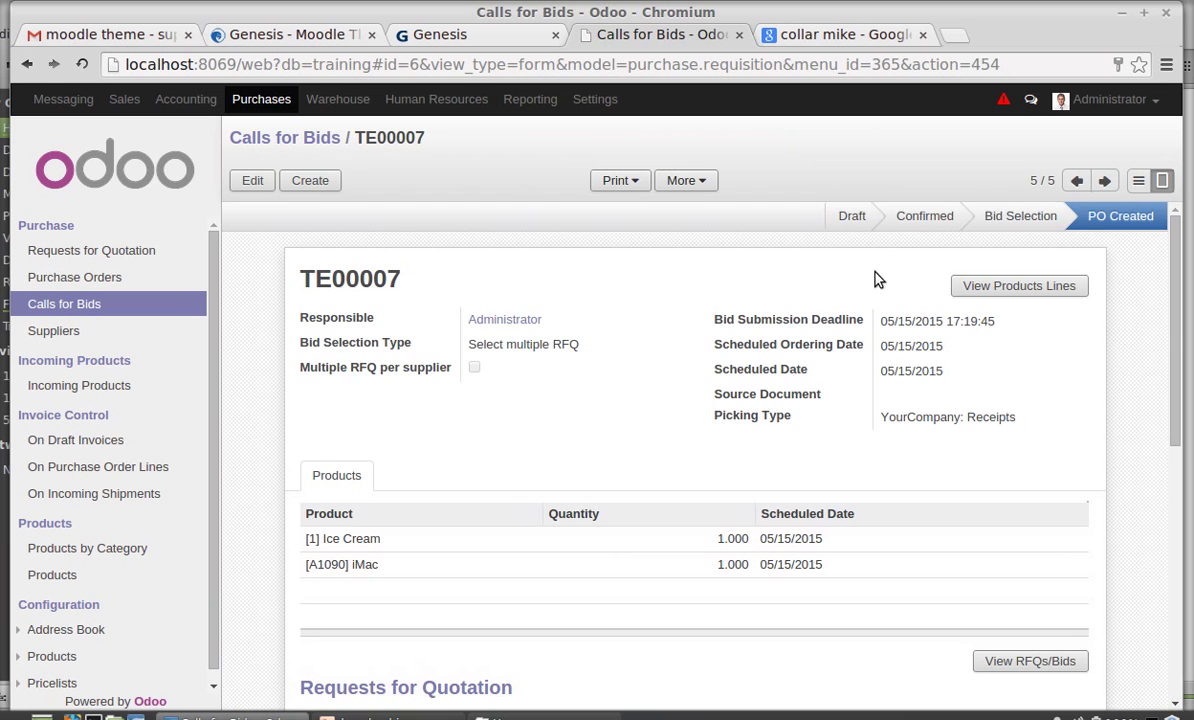
pyautogui.scroll(-3, 395, 447)
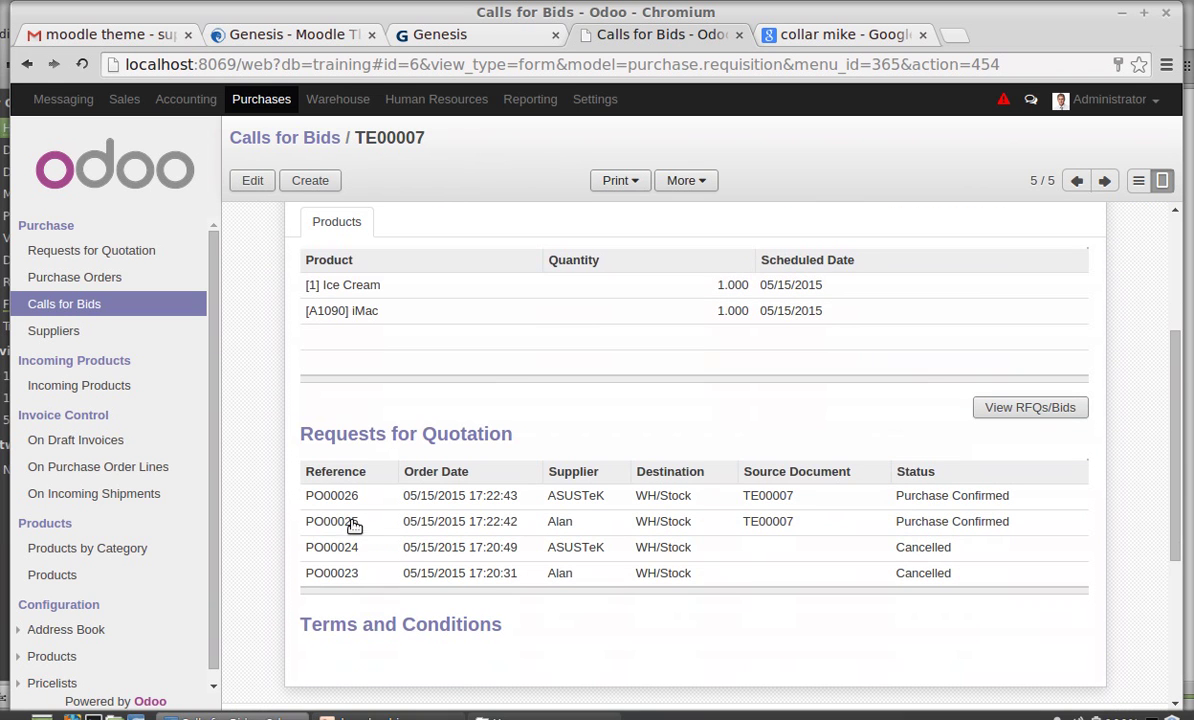
pyautogui.scroll(3, 345, 515)
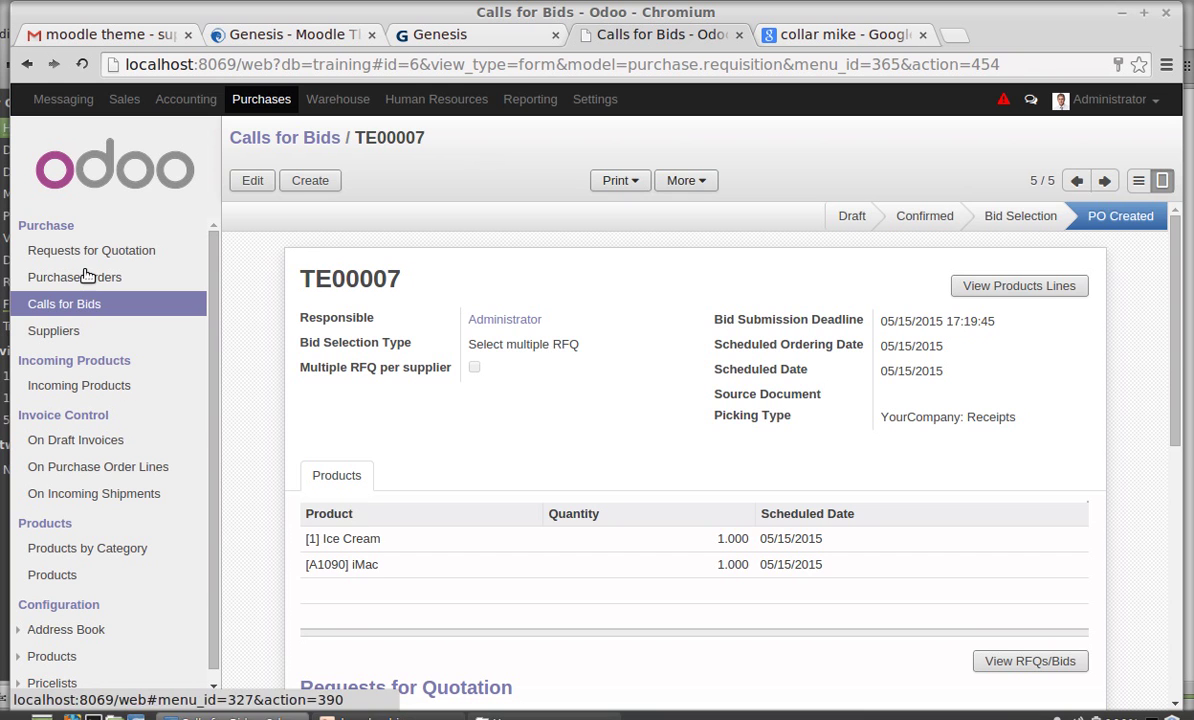
# Open purchase order PO00025 from the Purchase Orders list.
pyautogui.click(88, 276)
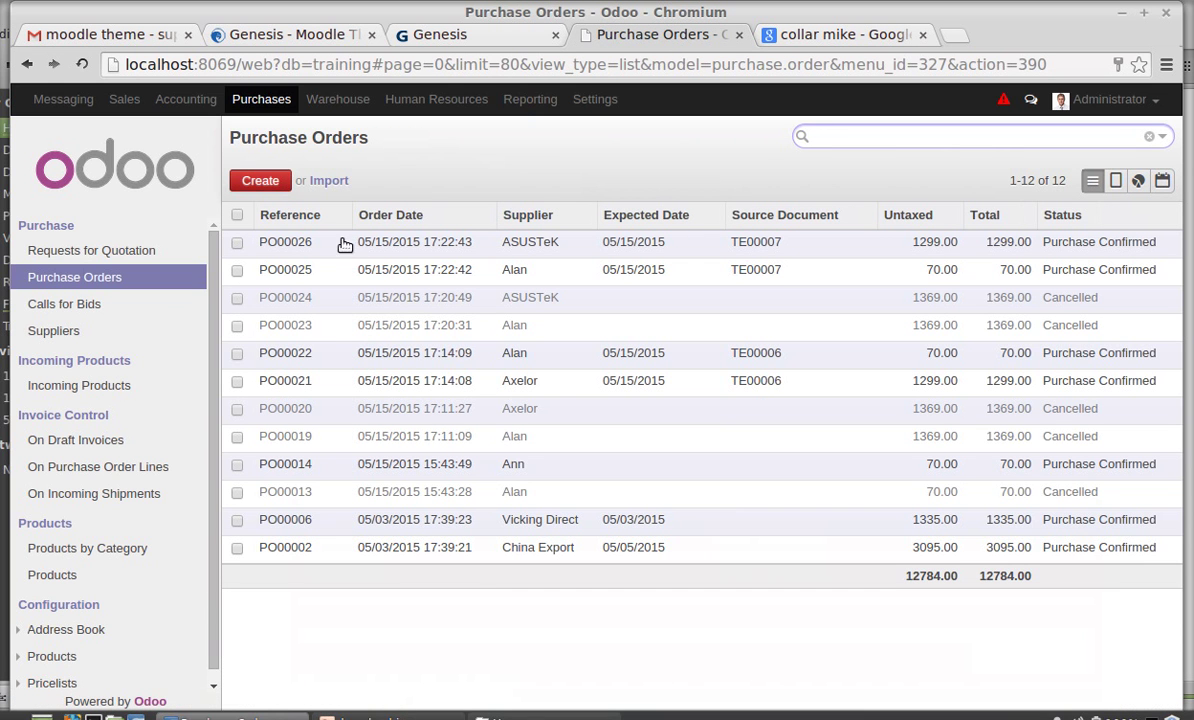
pyautogui.click(350, 275)
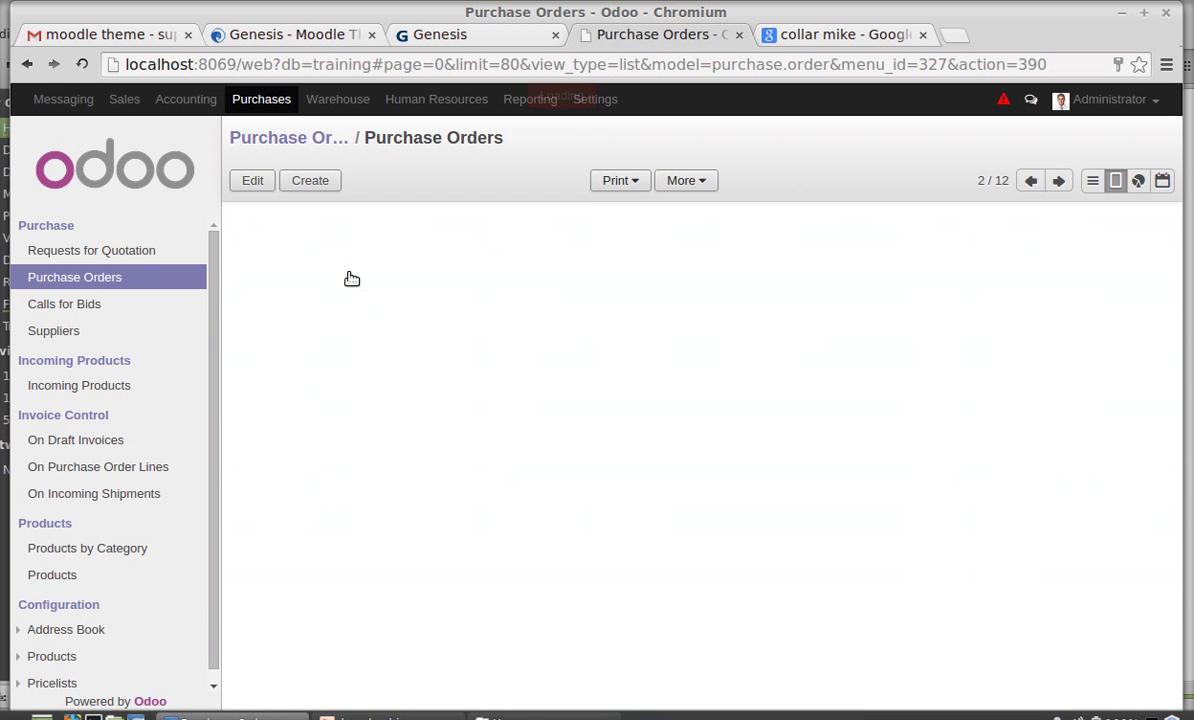
pyautogui.scroll(-2, 525, 408)
pyautogui.scroll(-5, 527, 408)
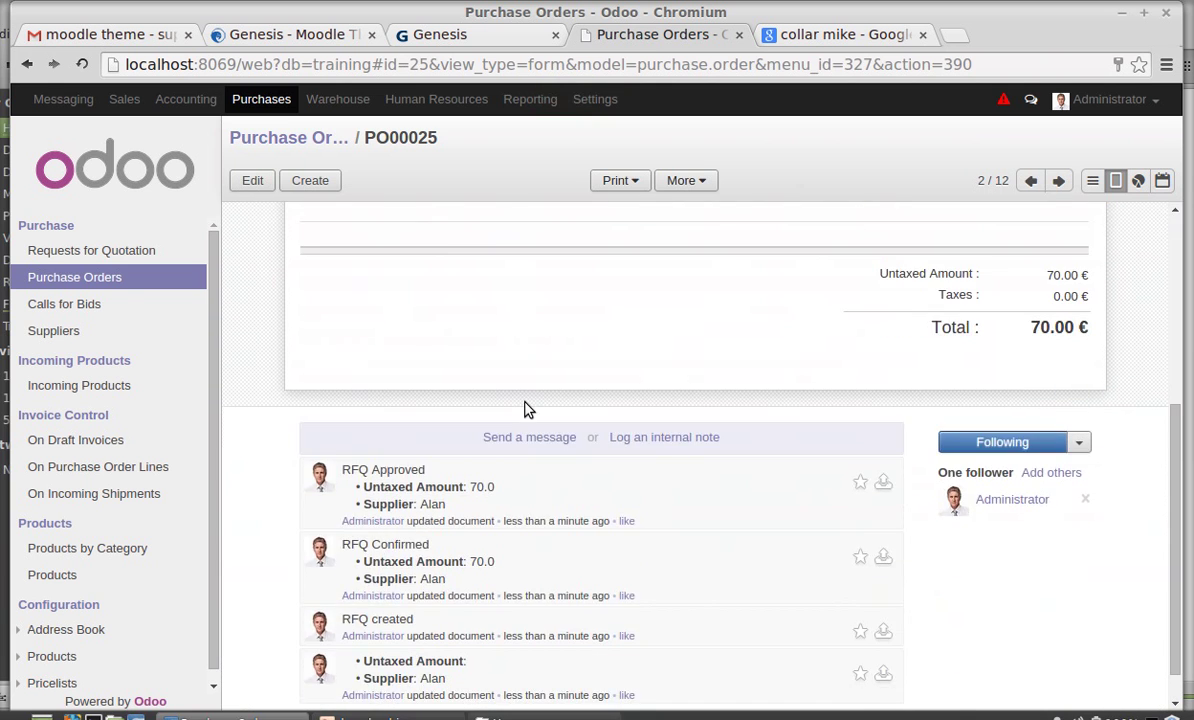
pyautogui.scroll(7, 527, 408)
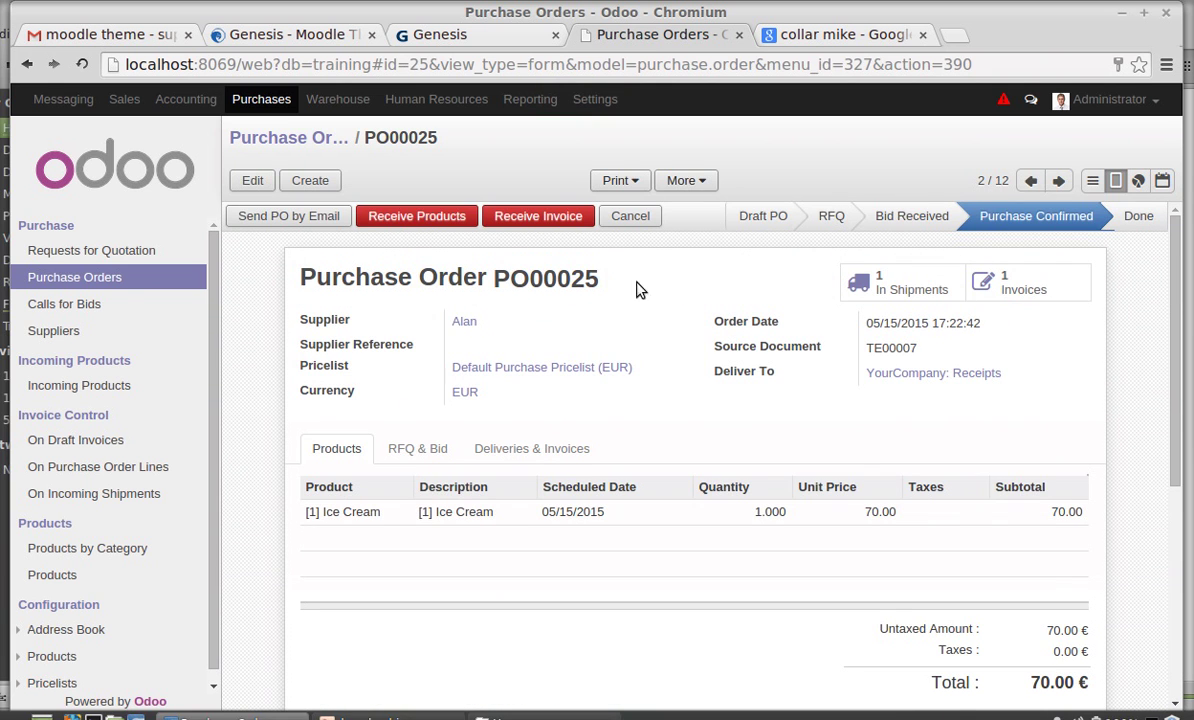
# Receive PO00025's Ice Cream into WH/Stock via transfer WH/IN/00011, returning to the order.
pyautogui.click(425, 220)
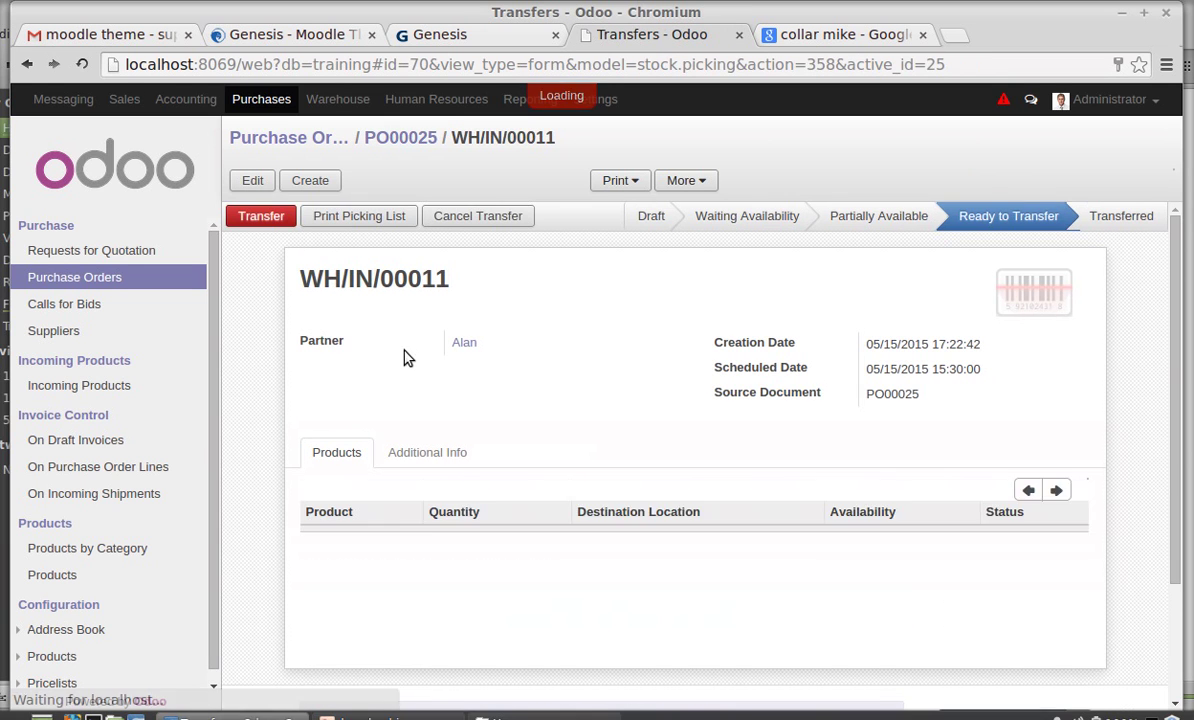
pyautogui.click(264, 220)
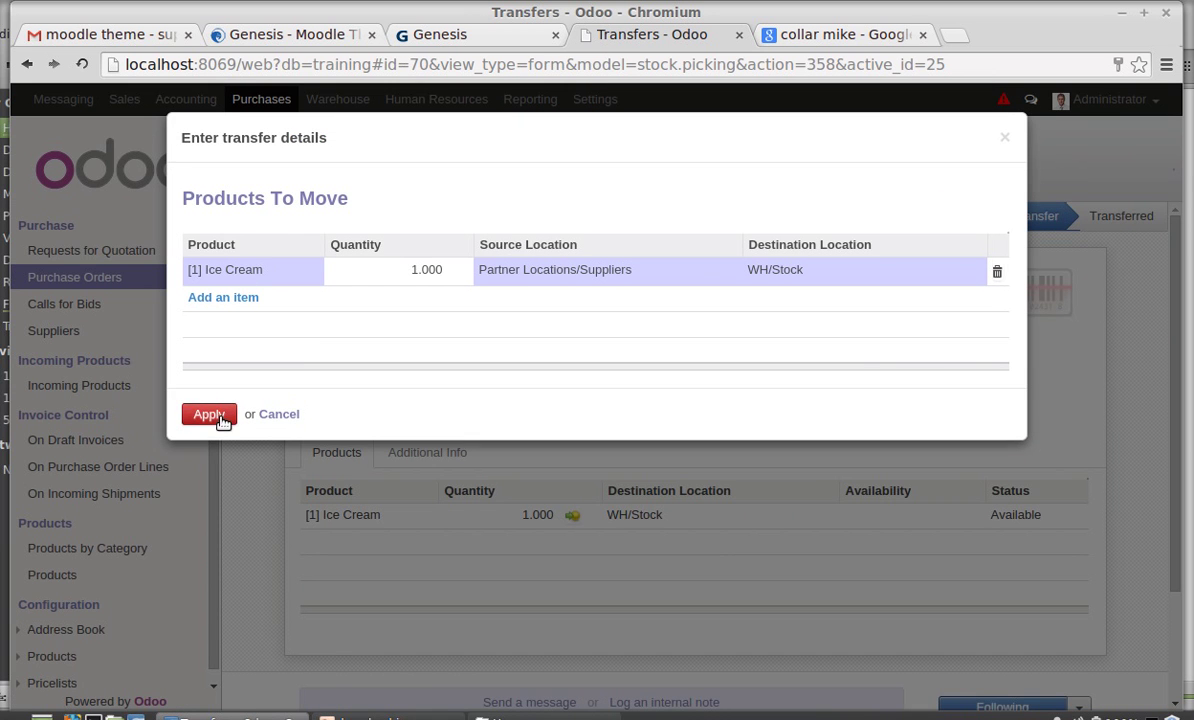
pyautogui.click(212, 415)
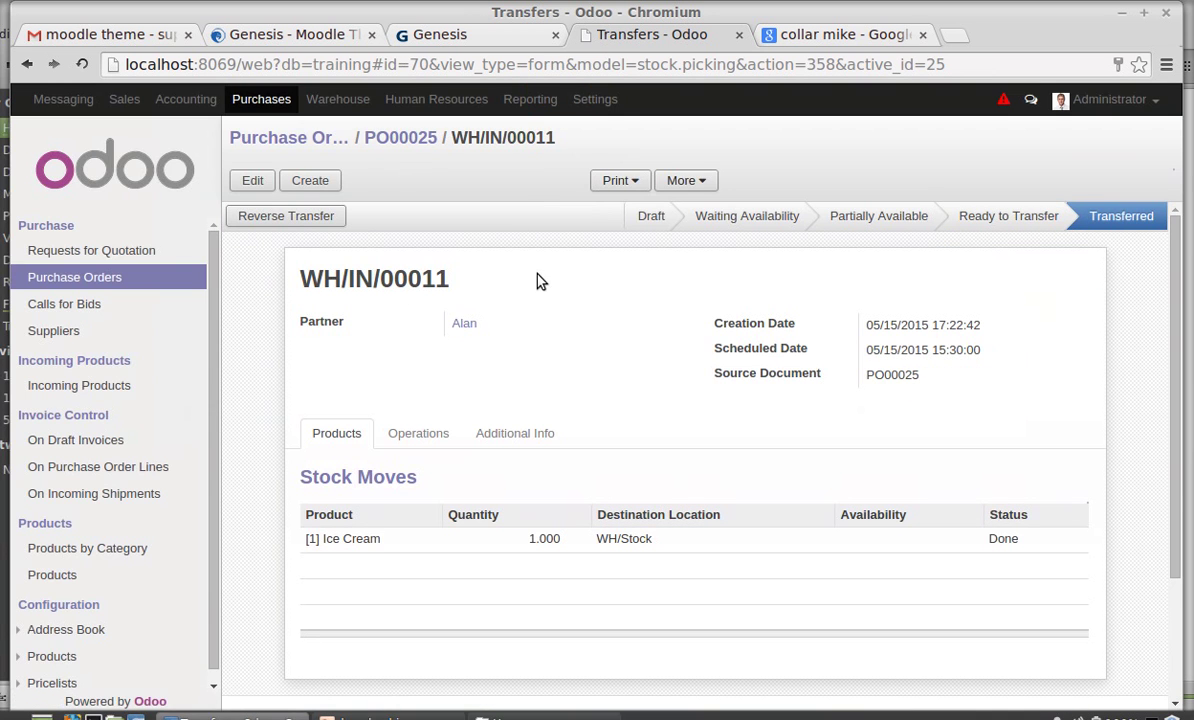
pyautogui.click(419, 143)
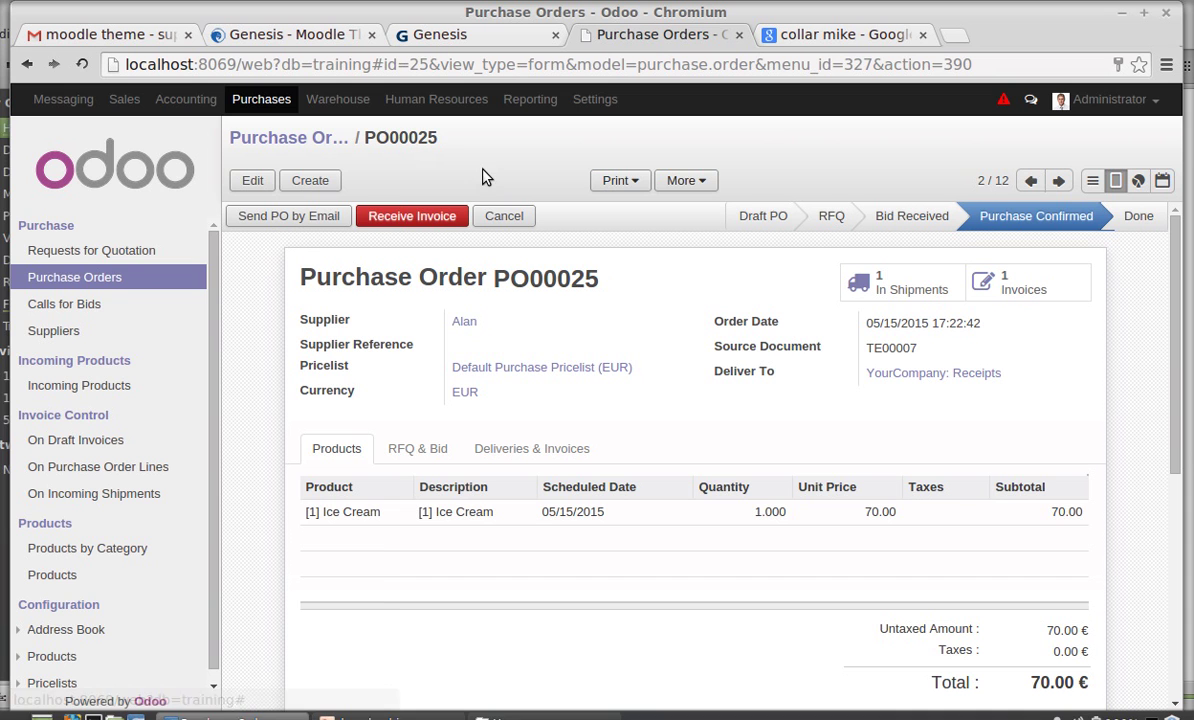
# Create the supplier invoice for PO00025 and validate it as EXJ/2015/0002 for 70.00 €.
pyautogui.click(405, 218)
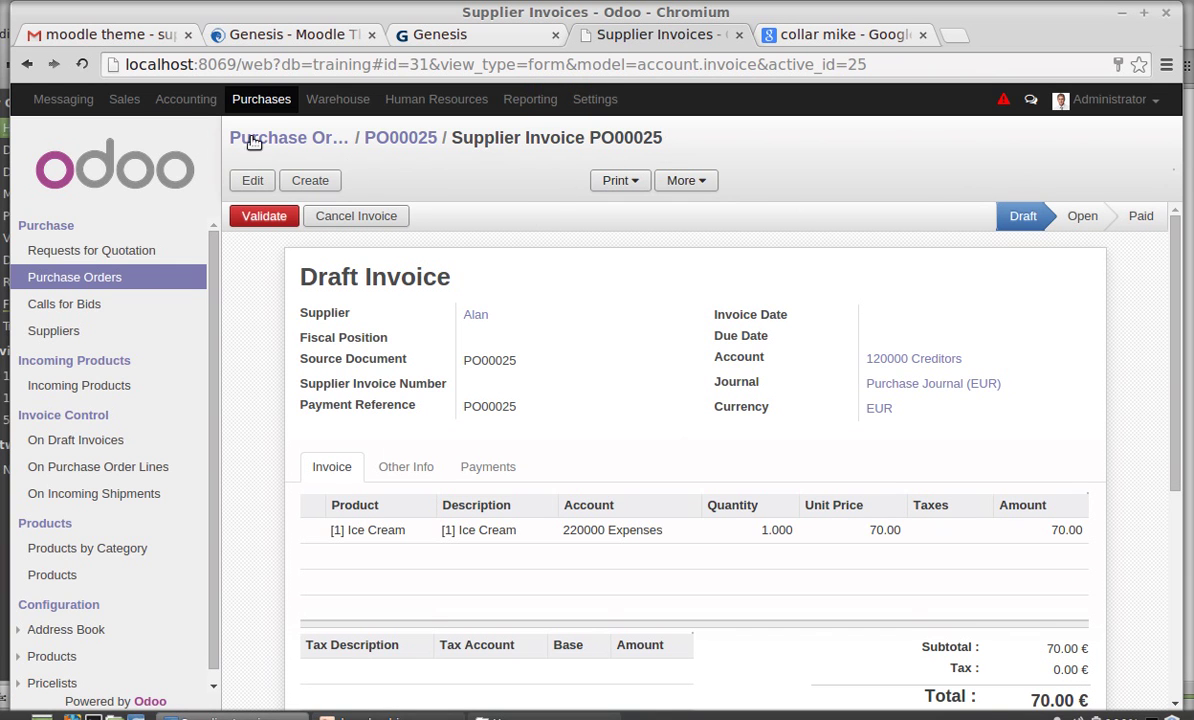
pyautogui.click(263, 216)
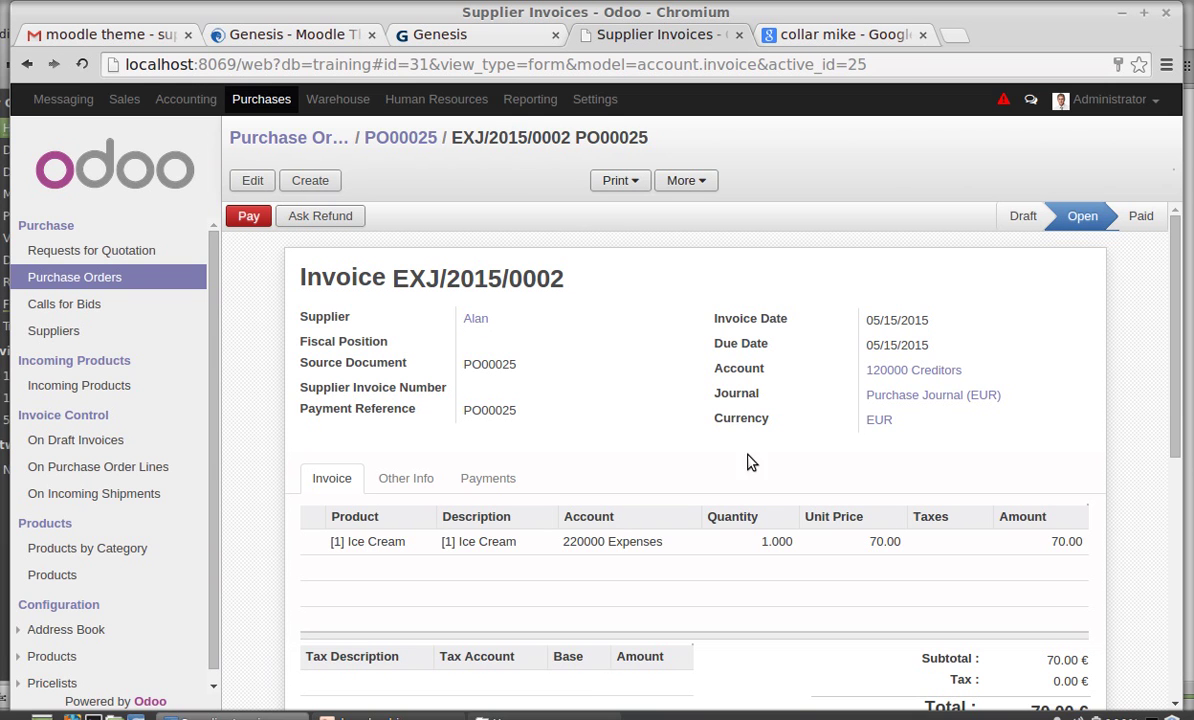
# Register a 70.00 € payment on EXJ/2015/0002 using the Cash (EUR) journal.
pyautogui.click(250, 219)
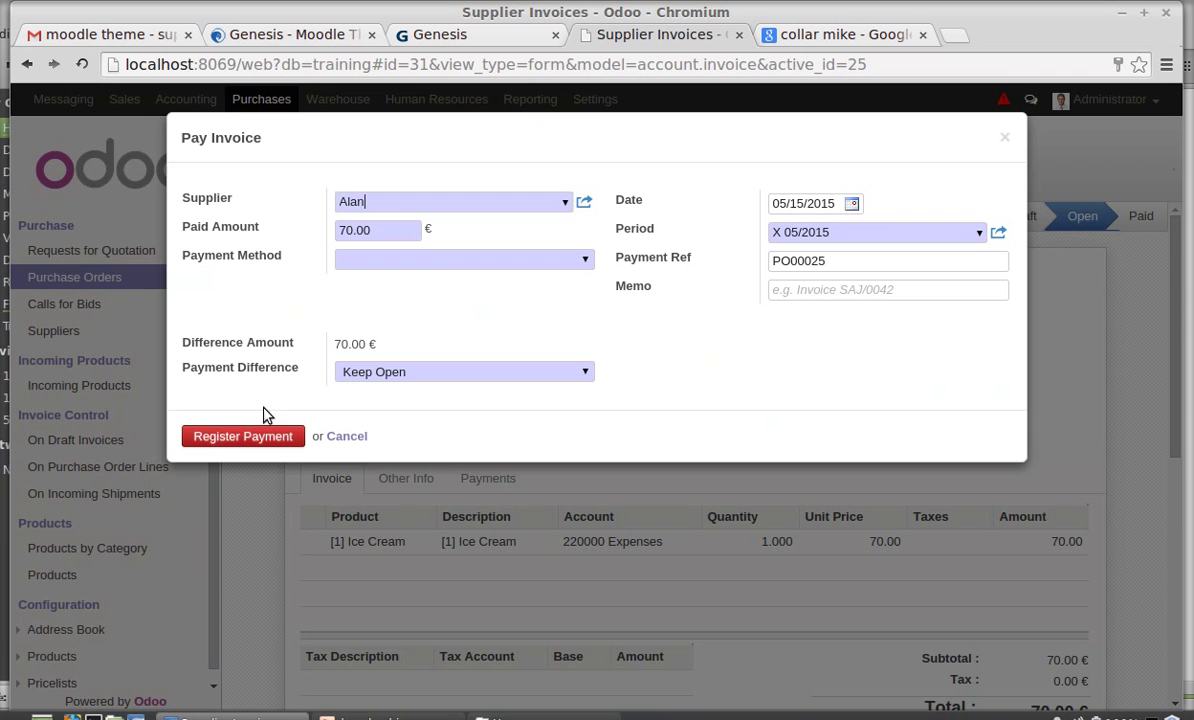
pyautogui.click(437, 264)
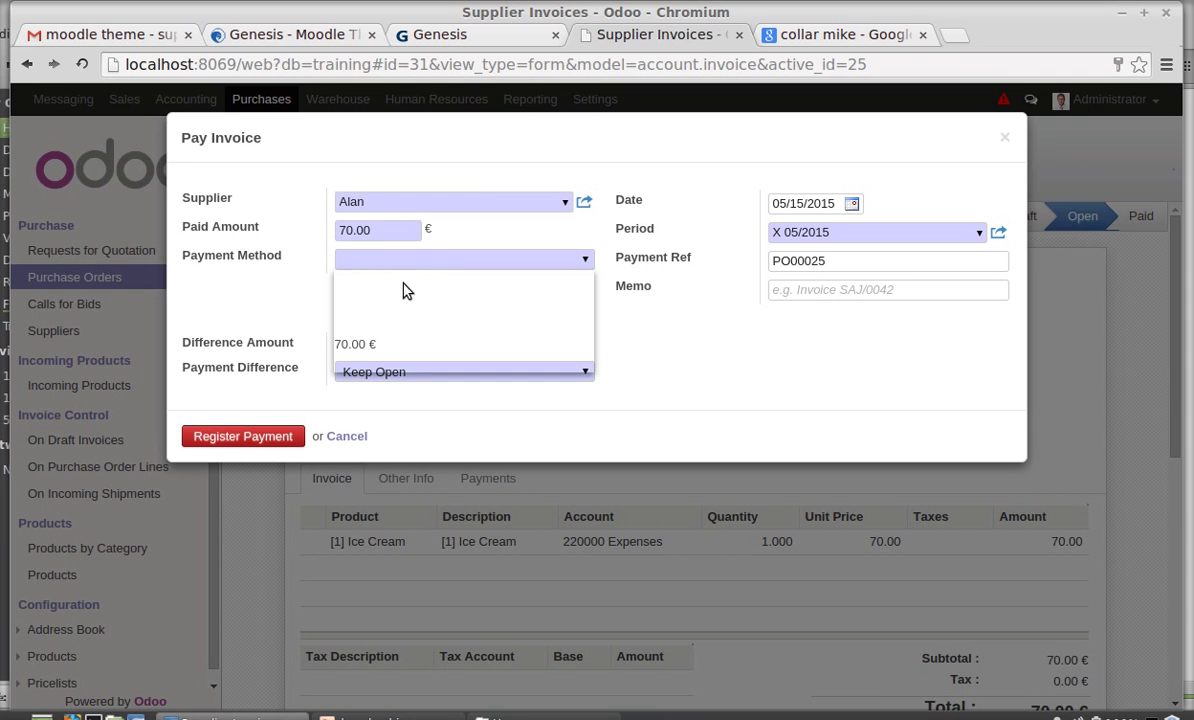
pyautogui.click(676, 343)
pyautogui.click(525, 259)
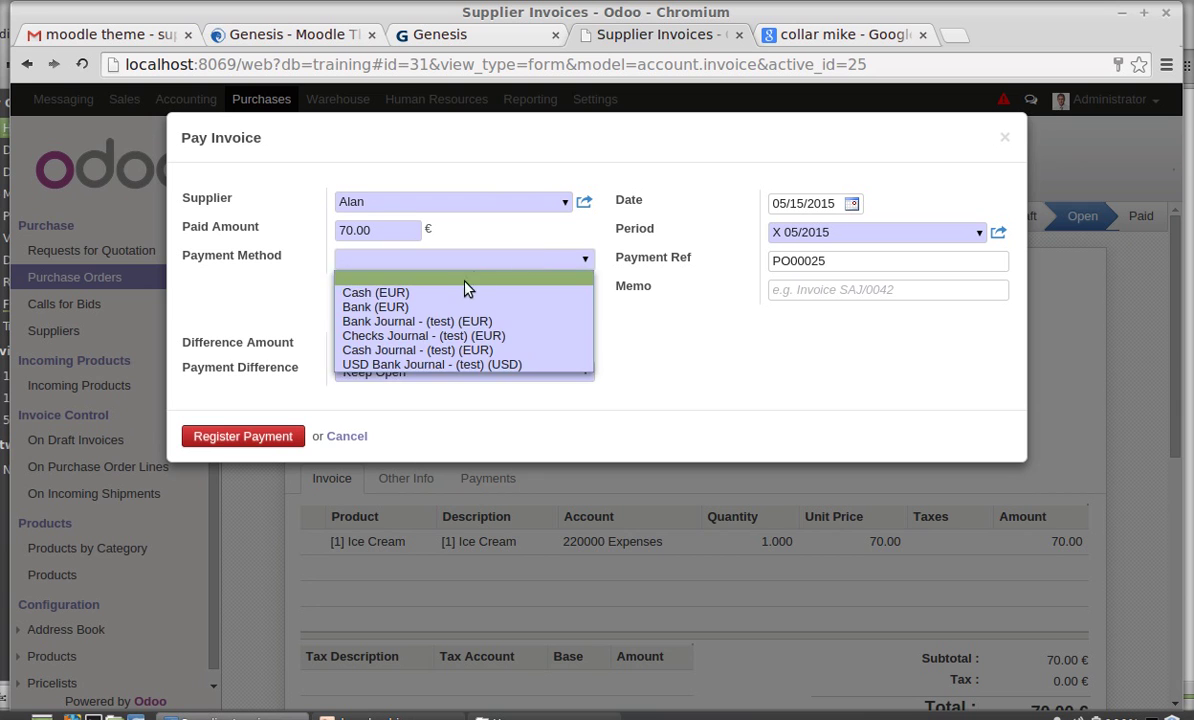
pyautogui.click(458, 293)
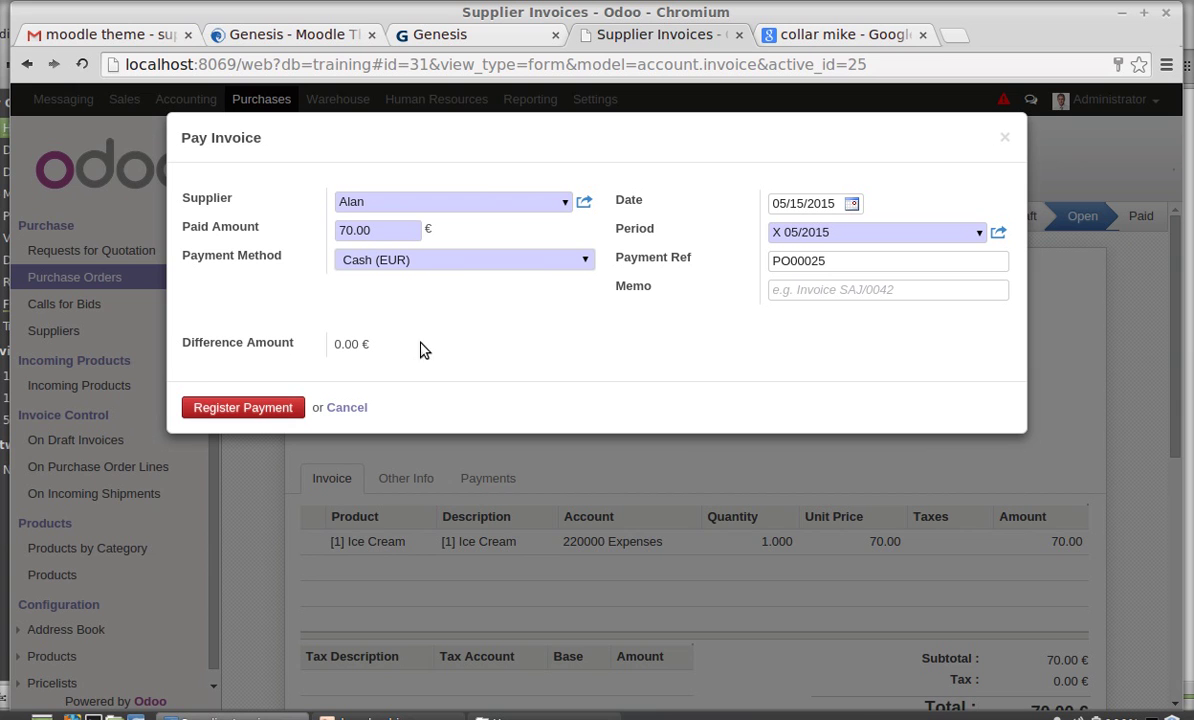
pyautogui.moveTo(210, 349)
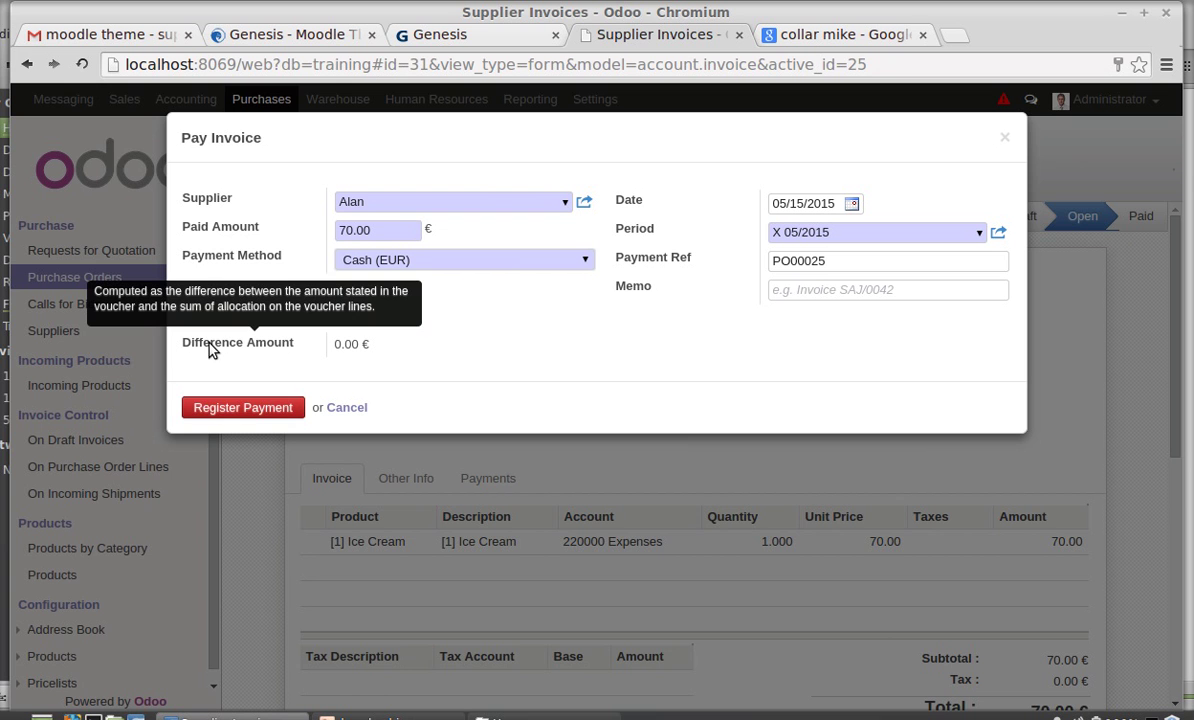
pyautogui.click(244, 410)
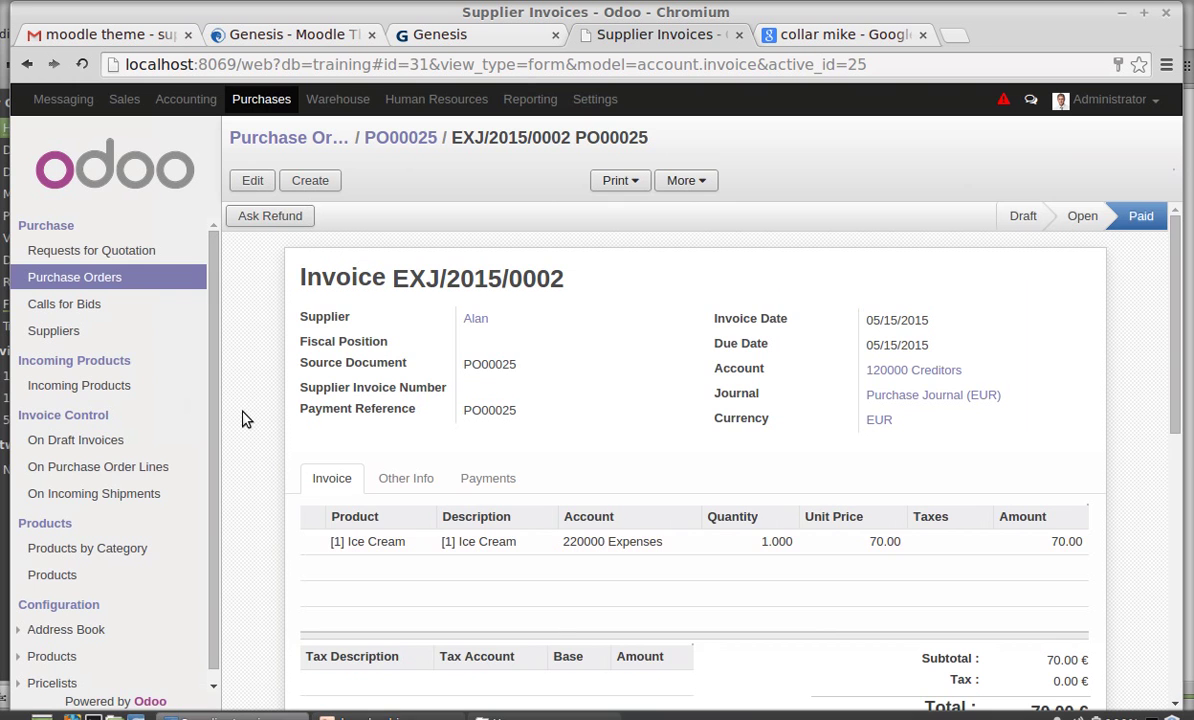
pyautogui.scroll(-5, 244, 418)
pyautogui.scroll(5, 244, 418)
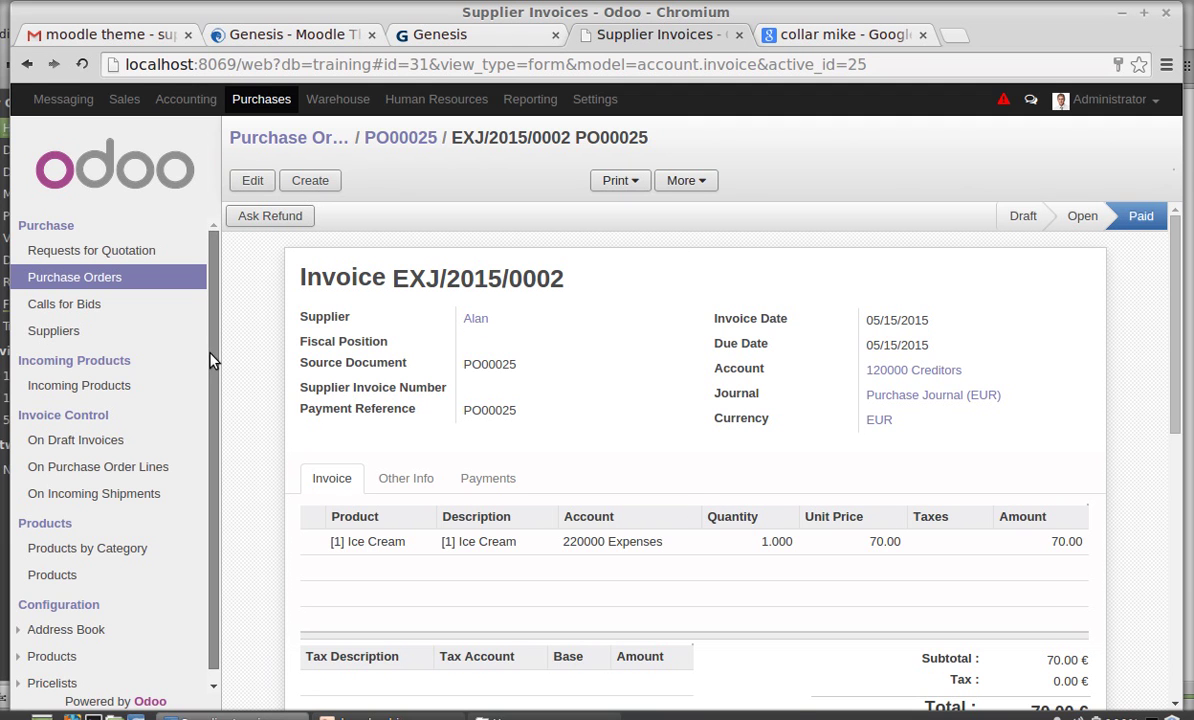
pyautogui.scroll(-1, 208, 370)
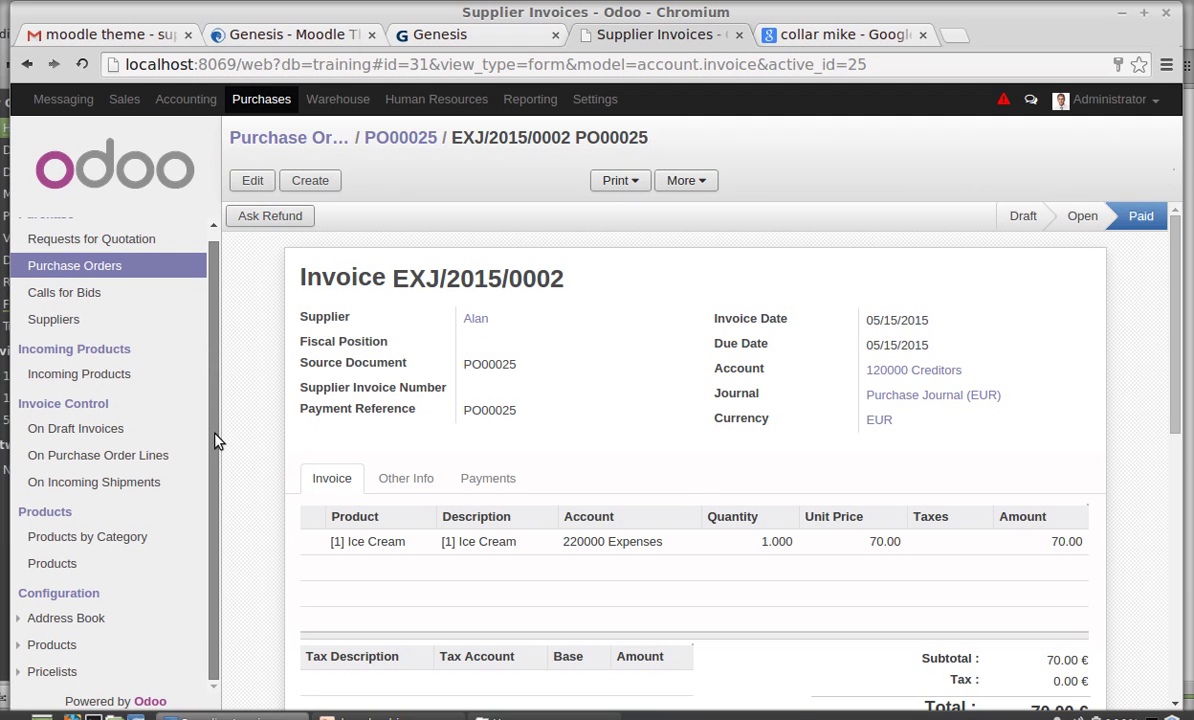
# Go to the Purchase Suppliers directory to view supplier cards.
pyautogui.click(68, 322)
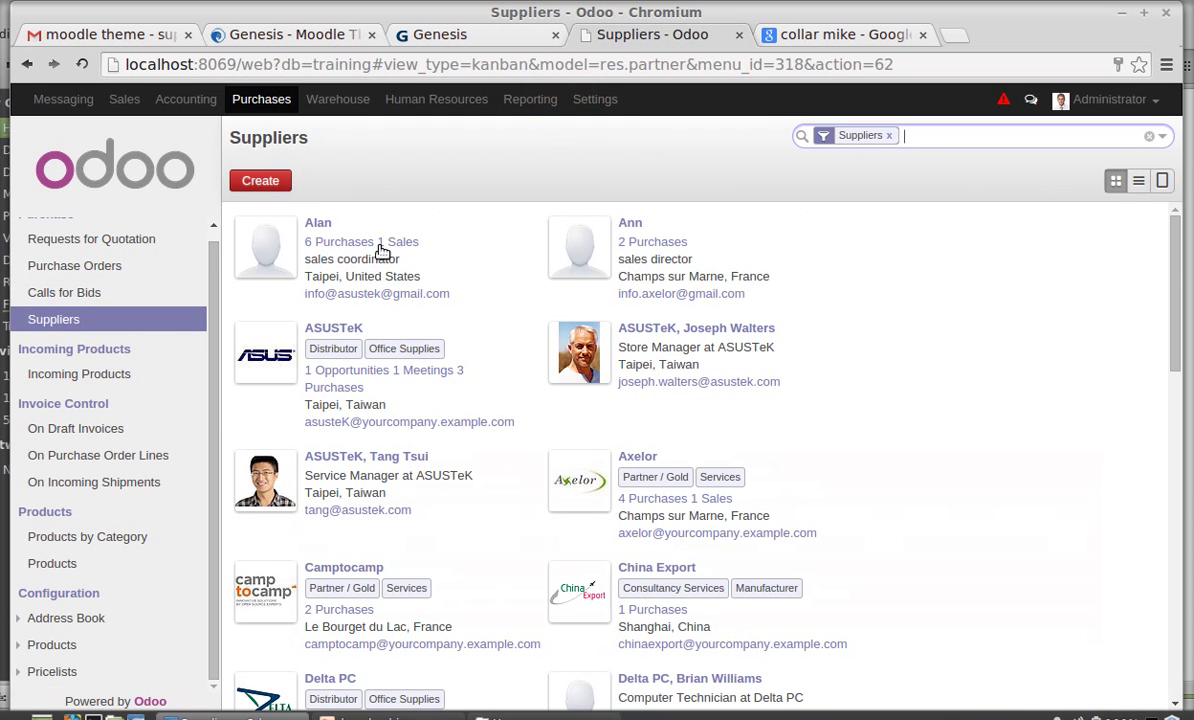
pyautogui.scroll(1, 208, 247)
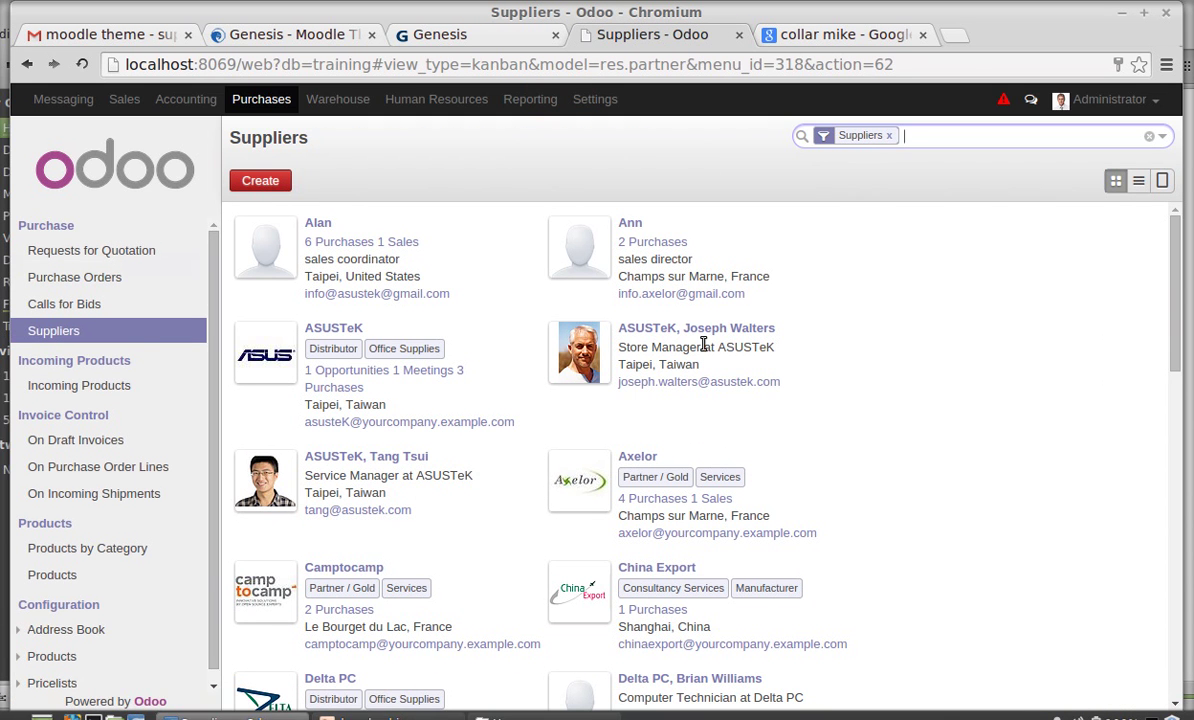